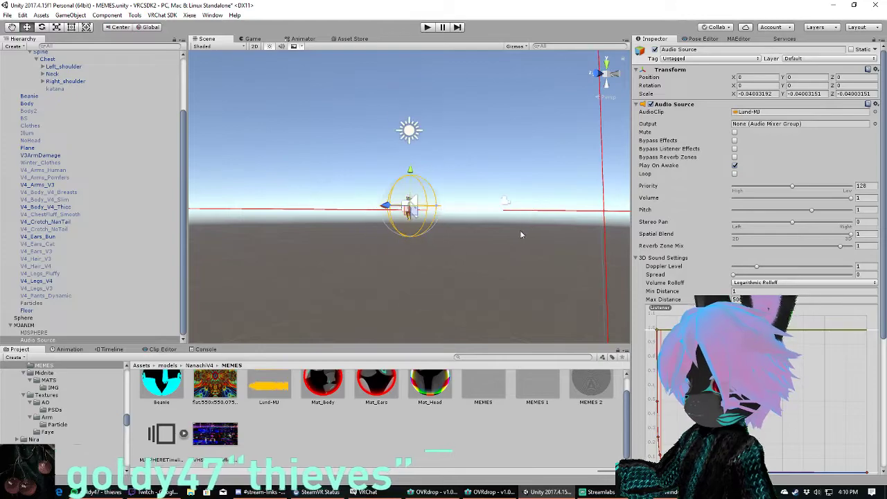
Examine the avatar and the audio source around it in the scene from several angles and distances.
left_click_drag(471, 244, 538, 330, "alt")
left_click(476, 227)
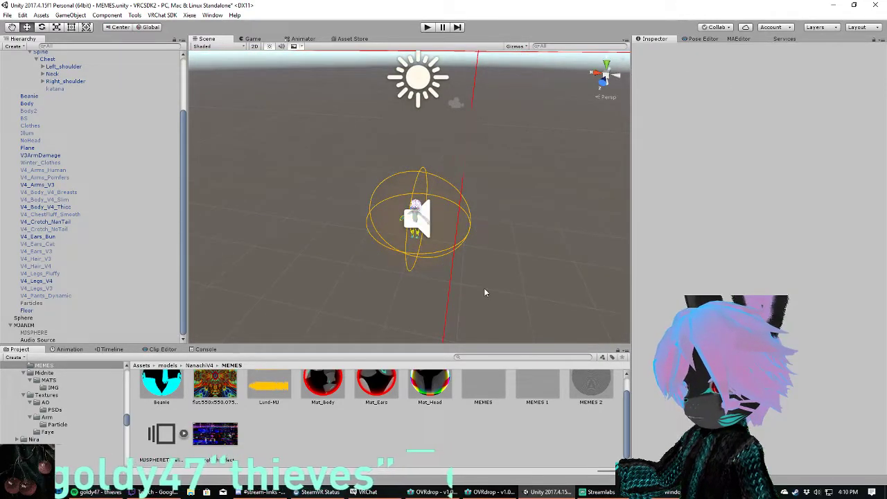
scroll(494, 239, "up", 6)
scroll(463, 289, "up", 10, "alt")
left_click_drag(465, 266, 469, 176, "alt")
middle_click_drag(470, 176, 474, 280)
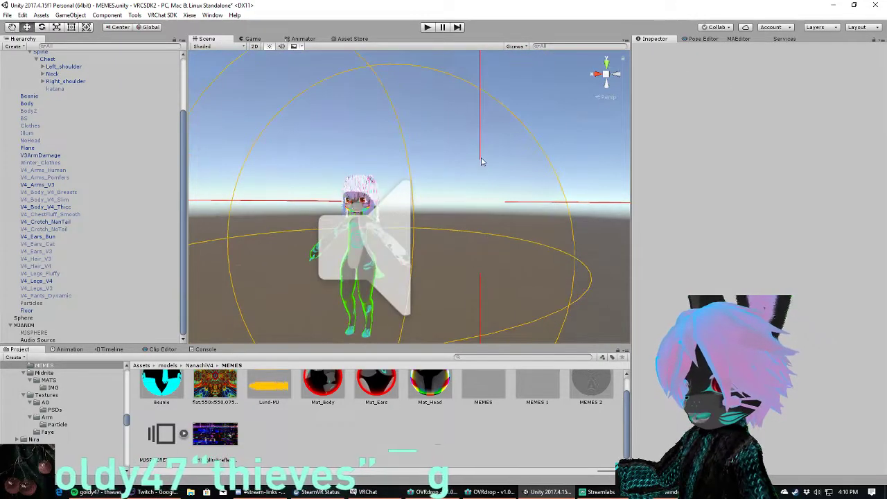
left_click(481, 165)
scroll(552, 227, "down", 5)
left_click(548, 121)
left_click_drag(541, 258, 489, 246, "alt")
left_click(411, 196)
left_click(603, 212)
scroll(544, 234, "down", 2, "alt")
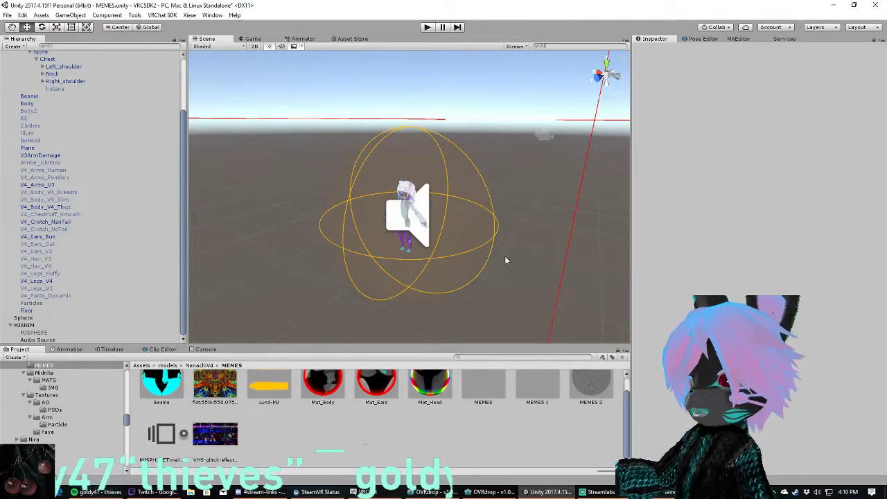
scroll(505, 261, "up", 5)
left_click_drag(508, 280, 481, 265, "alt")
scroll(481, 264, "down", 5)
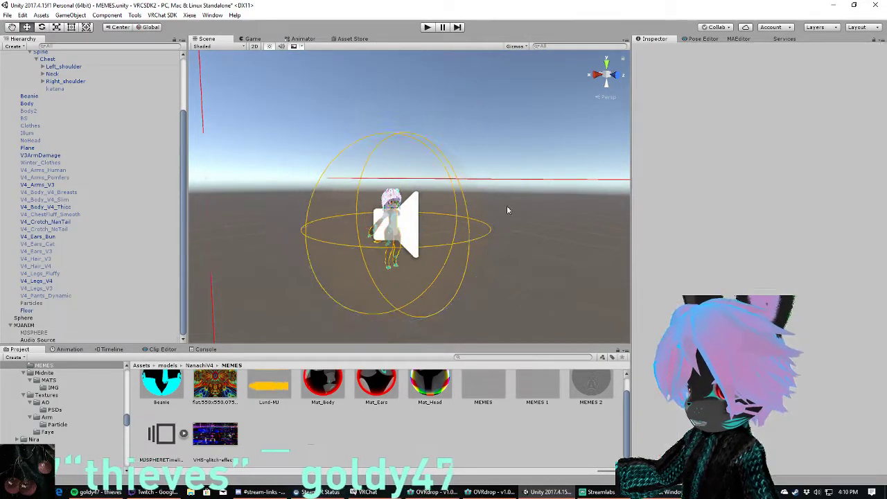
scroll(500, 200, "up", 3)
left_click_drag(499, 200, 483, 228, "alt")
middle_click_drag(483, 228, 520, 179)
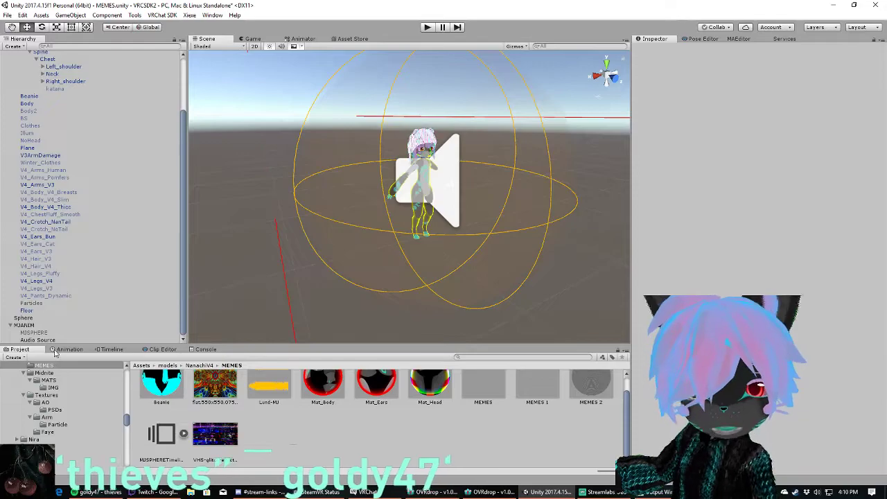
Inspect the MJANIM group and the separate Sphere object in the scene.
left_click(34, 325)
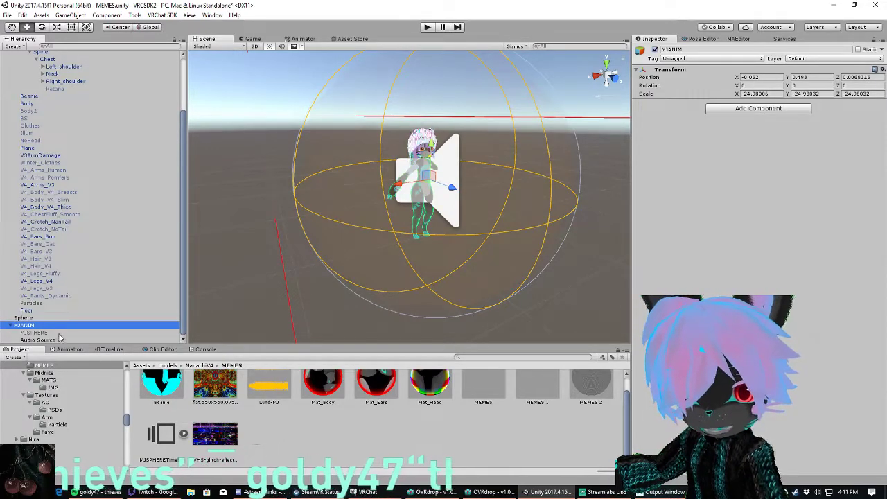
left_click(36, 303)
key("Down")
key("Down")
key("Down")
key("f")
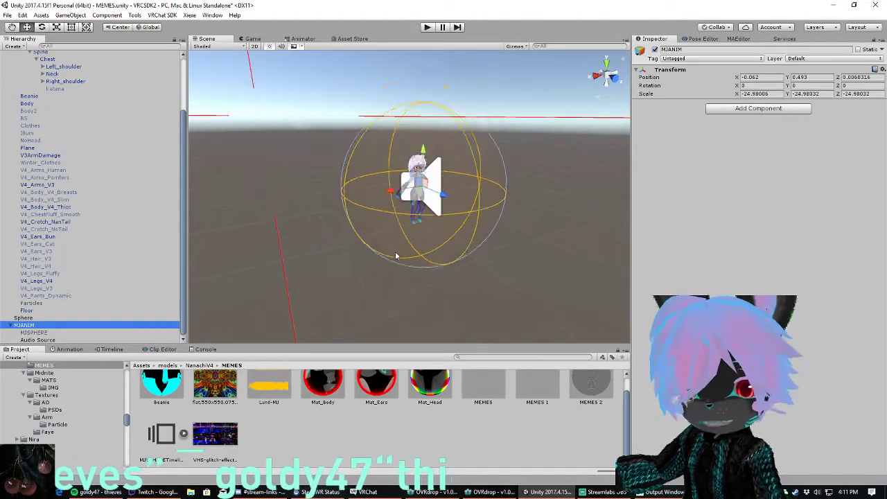
left_click(11, 325)
left_click(29, 332)
middle_click_drag(436, 230, 600, 277)
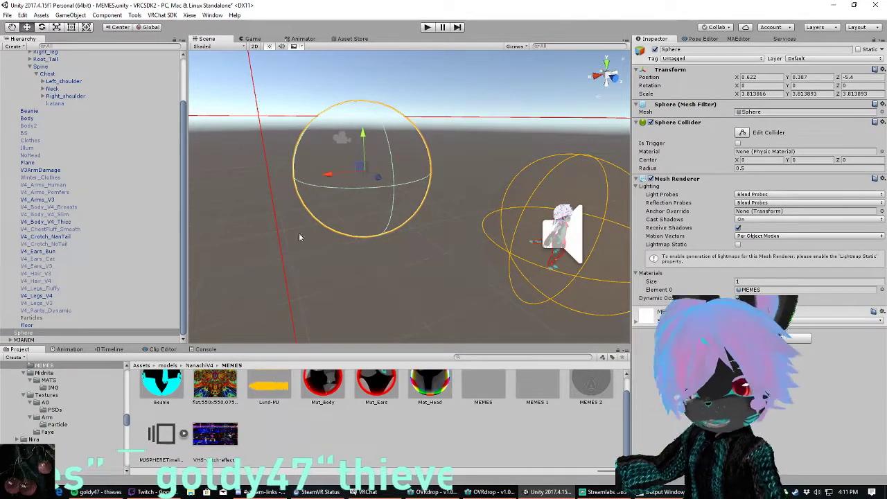
Expand the MJANIM group and activate its MJSPHERE child object.
left_click(25, 340)
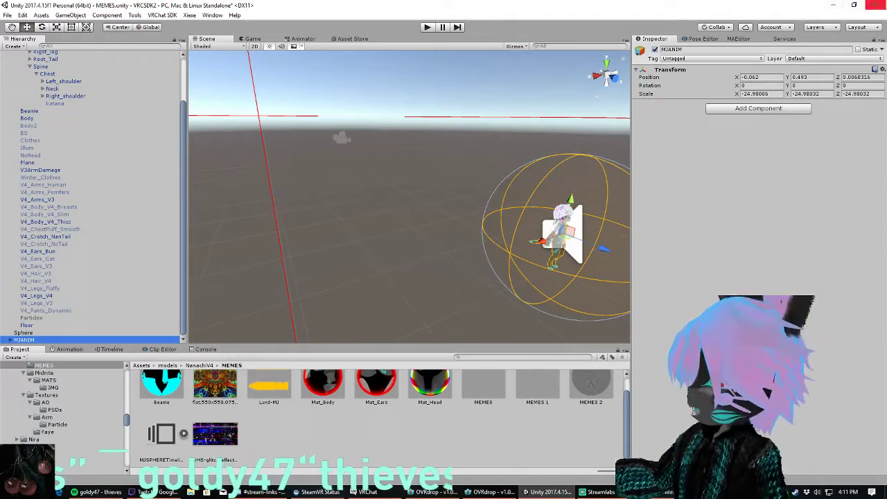
key("alt")
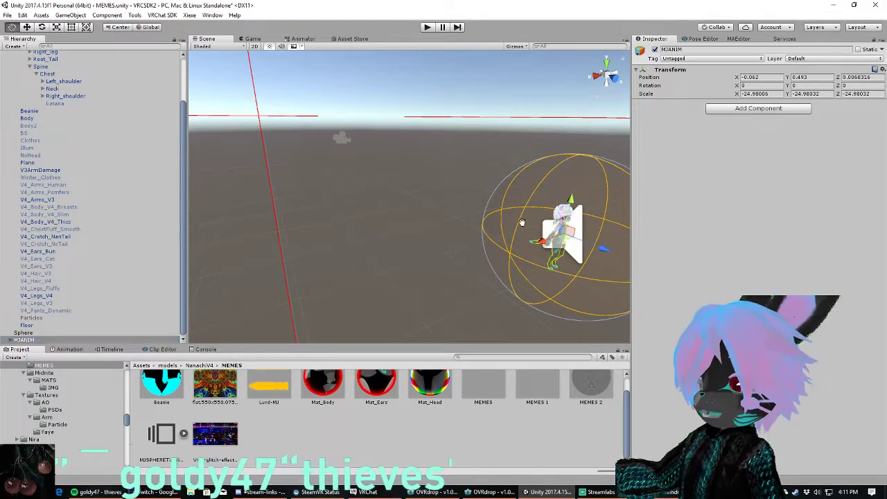
key("f")
left_click(21, 340)
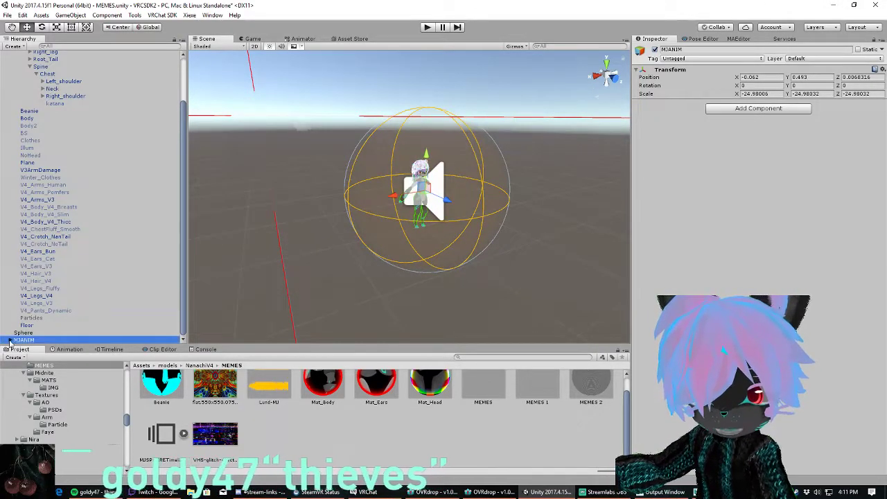
key("Right")
left_click(35, 333)
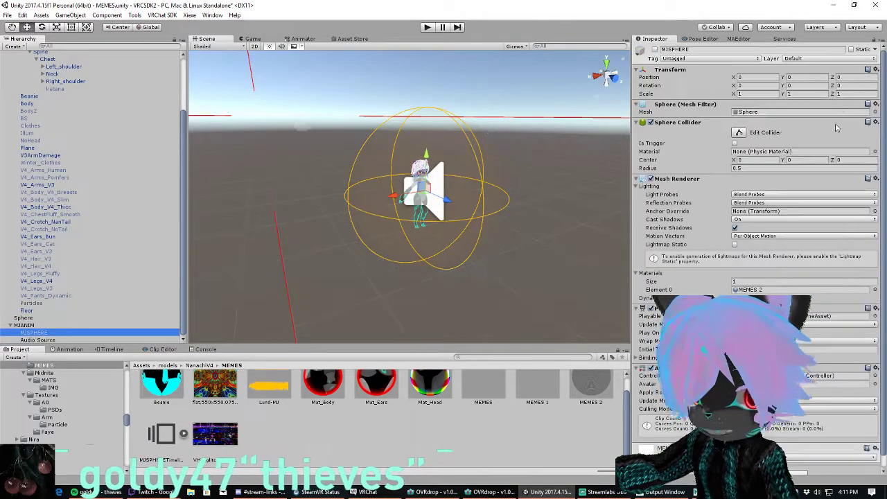
left_click(655, 50)
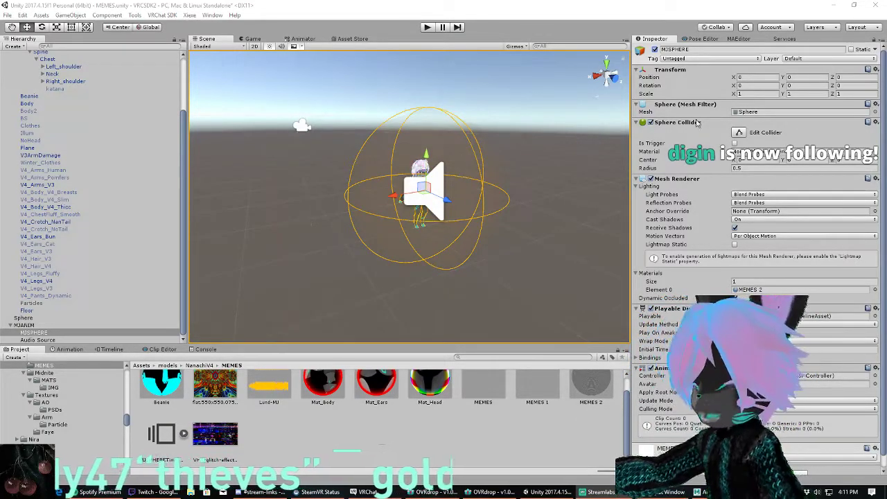
Open MJSPHERE's timeline animation track in the Animation window and preview the avatar at frame 476.
left_click_drag(522, 200, 507, 256, "alt")
middle_click_drag(506, 255, 475, 255)
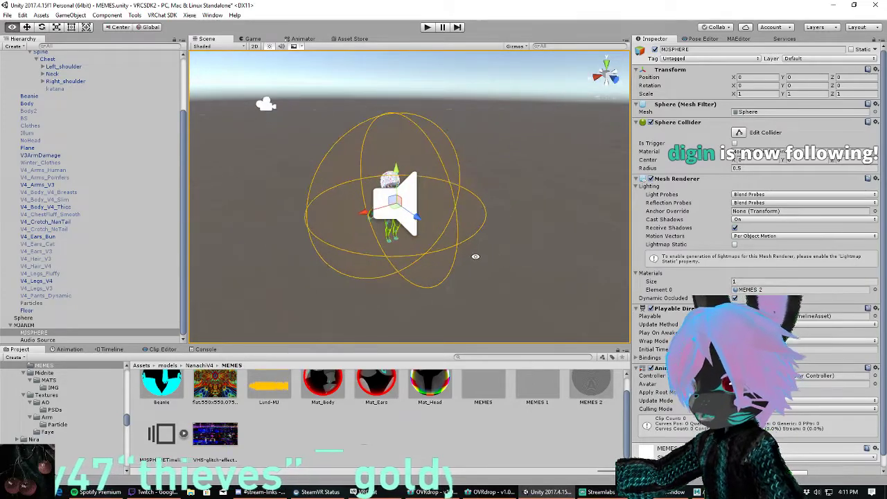
left_click_drag(475, 256, 374, 218, "alt")
middle_click_drag(471, 243, 322, 212)
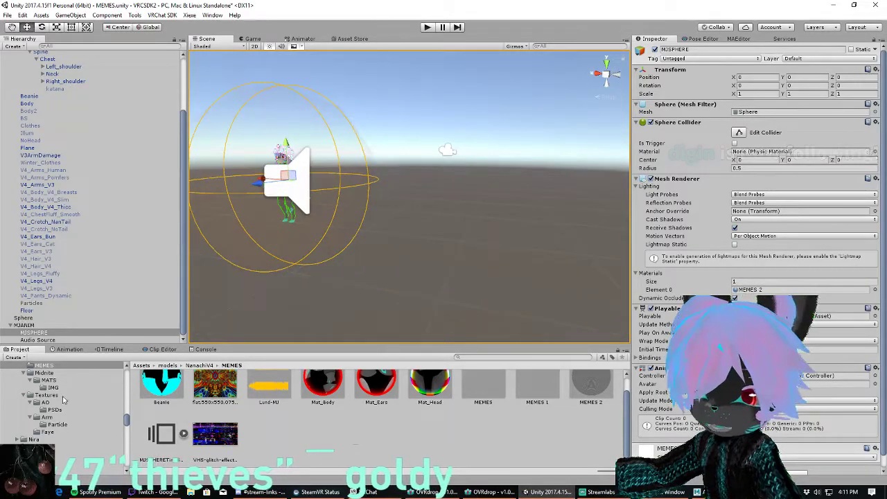
left_click(108, 349)
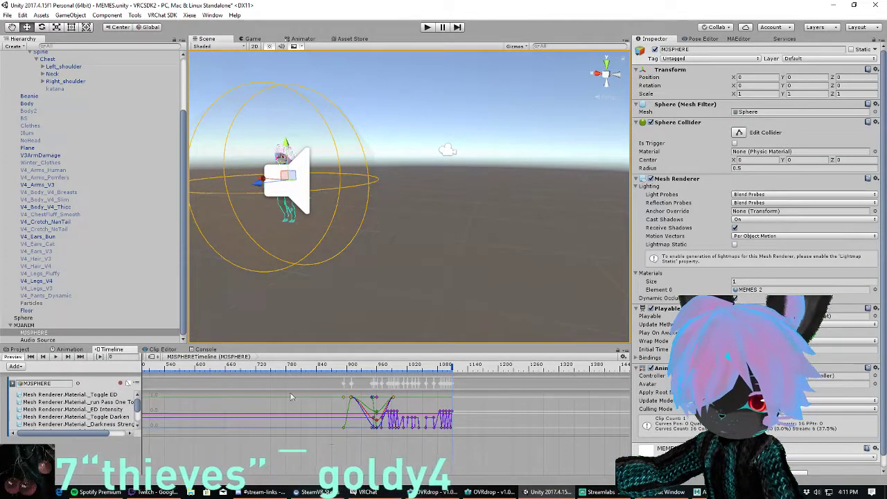
right_click(134, 387)
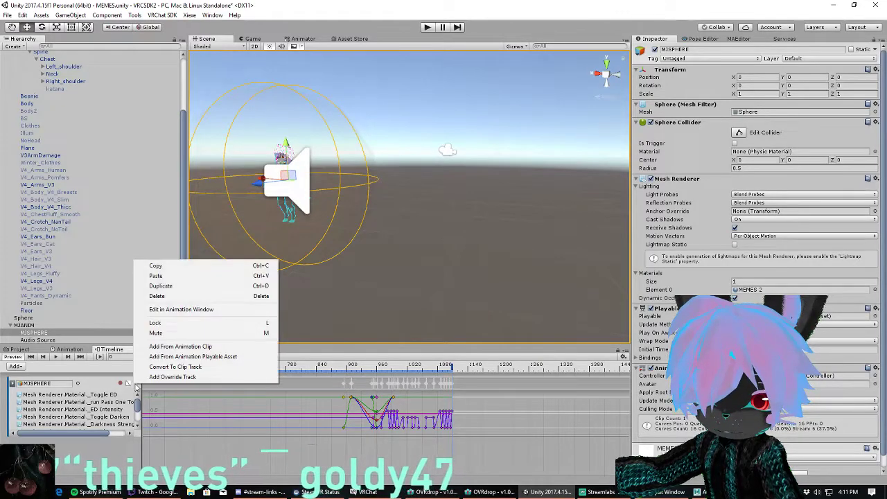
left_click(204, 309)
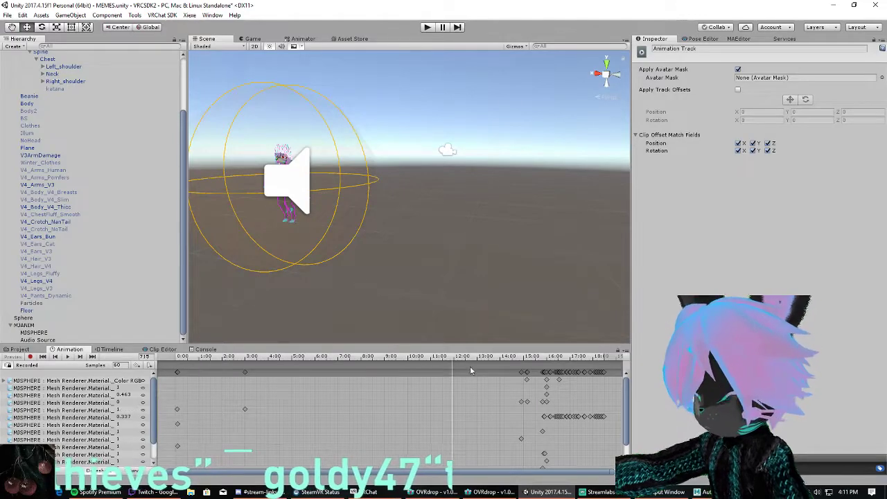
left_click(359, 359)
left_click_drag(485, 278, 477, 254, "alt")
scroll(444, 277, "up", 5)
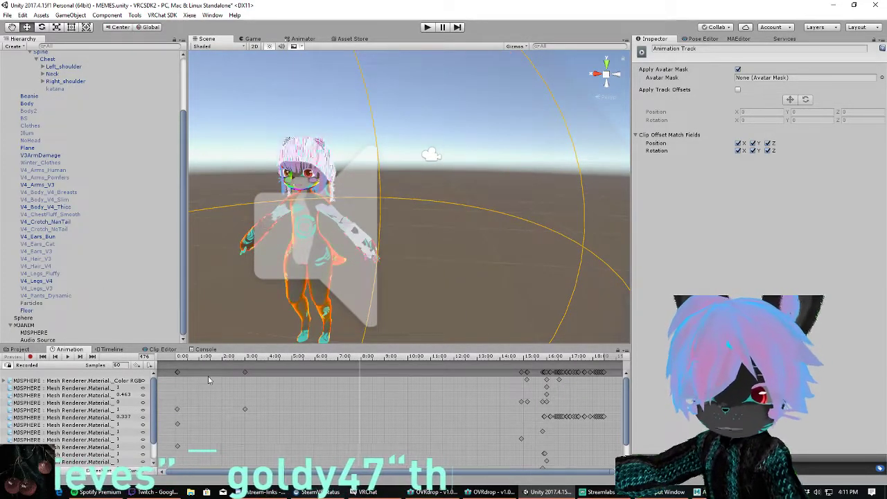
Add a Klak Audio Preview Track with an audio preview clip to the MJSPHERE timeline.
left_click(110, 349)
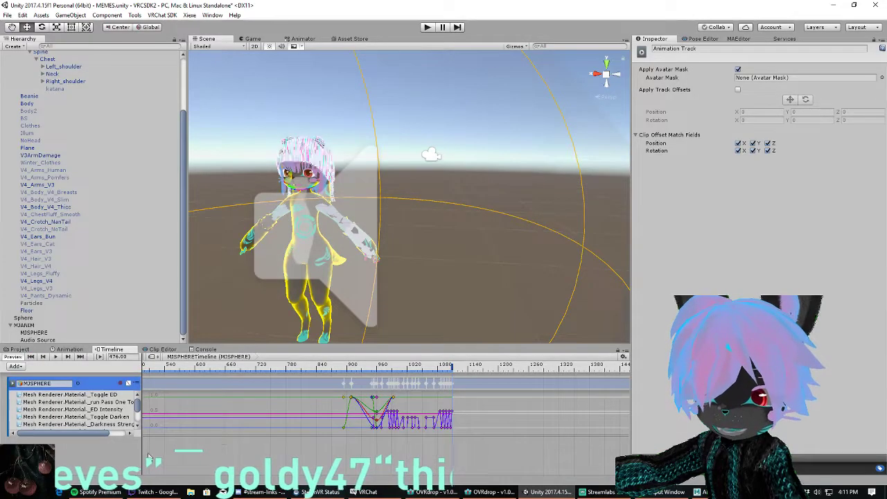
right_click(65, 447)
left_click(13, 365)
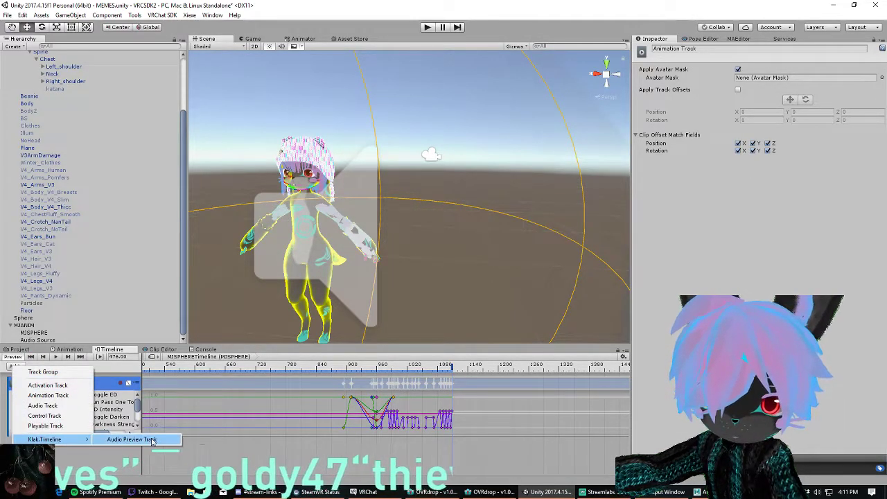
left_click(147, 441)
right_click(159, 444)
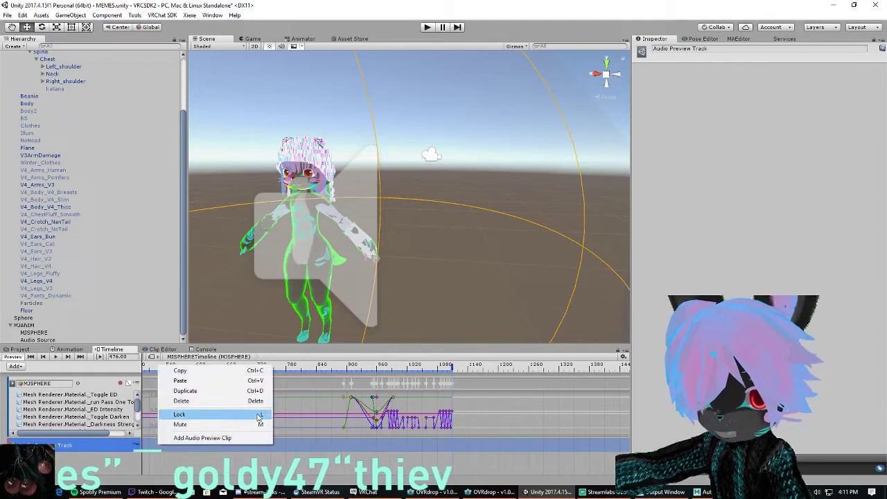
left_click(202, 437)
Extend the audio preview clip past the last animation keyframes, to a duration of 24.7 seconds.
scroll(252, 453, "down", 3)
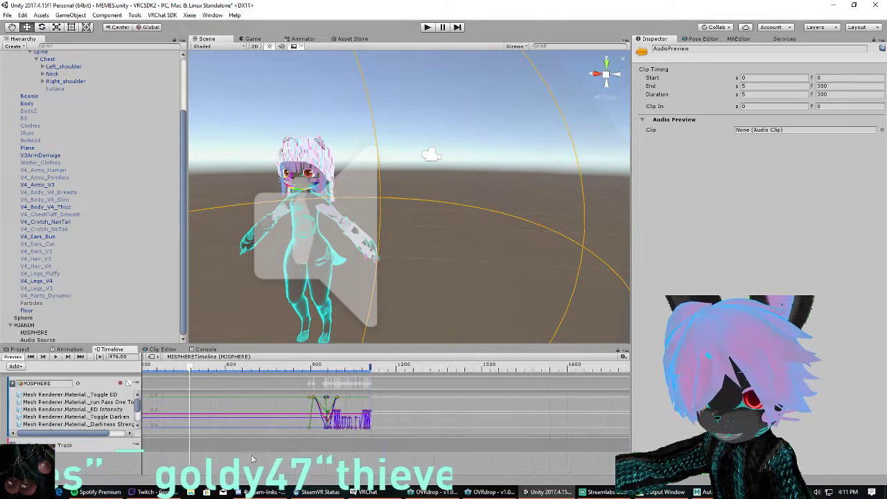
scroll(178, 458, "up", 5)
scroll(183, 443, "down", 5)
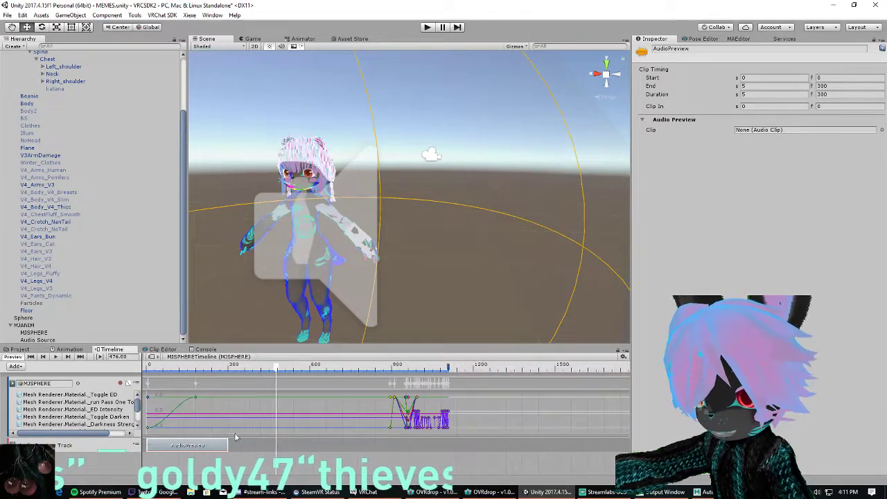
left_click_drag(216, 445, 500, 440)
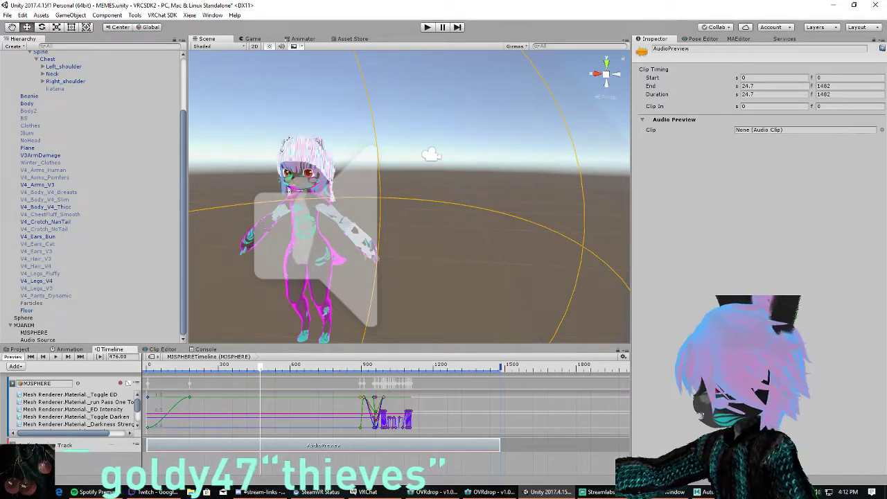
Search the audio assets for "mj" and assign Lund-MJ as the audio preview clip.
left_click(881, 129)
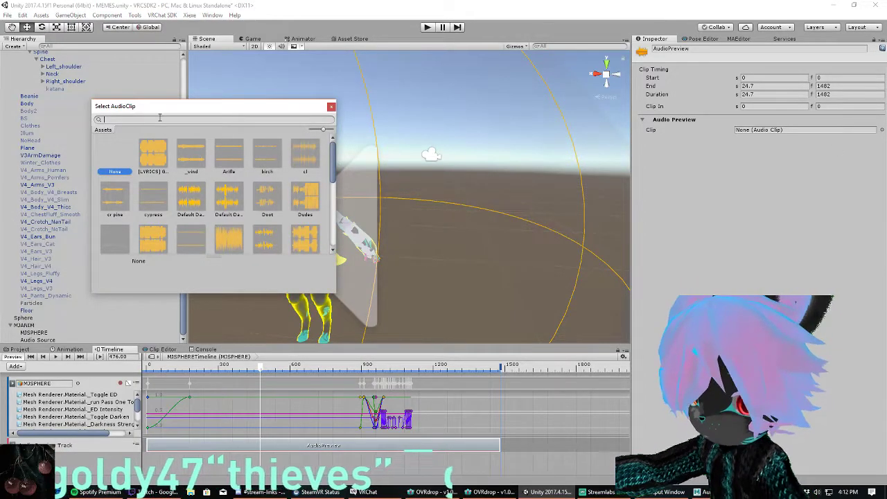
type("mjs")
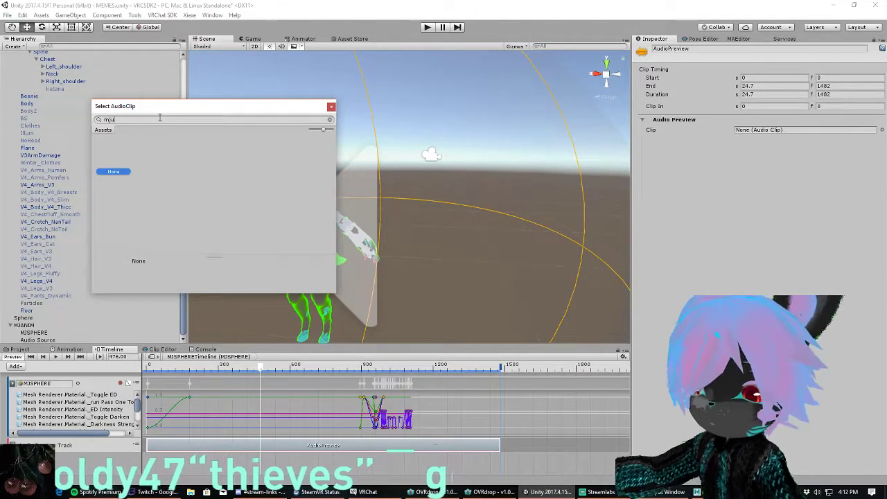
key("BackSpace")
key("BackSpace")
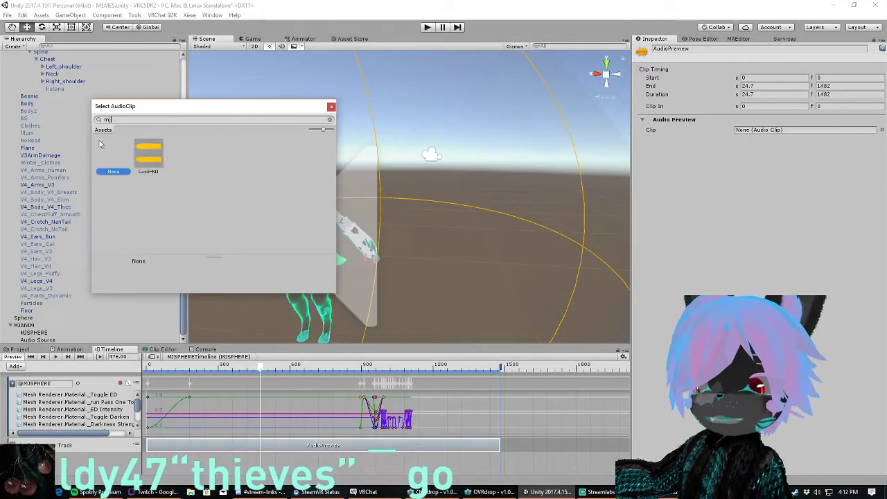
double_click(153, 156)
Play the timeline from ahead of the dense keyframes to preview the animation with its audio.
left_click(360, 364)
left_click_drag(382, 363, 326, 364)
left_click(56, 356)
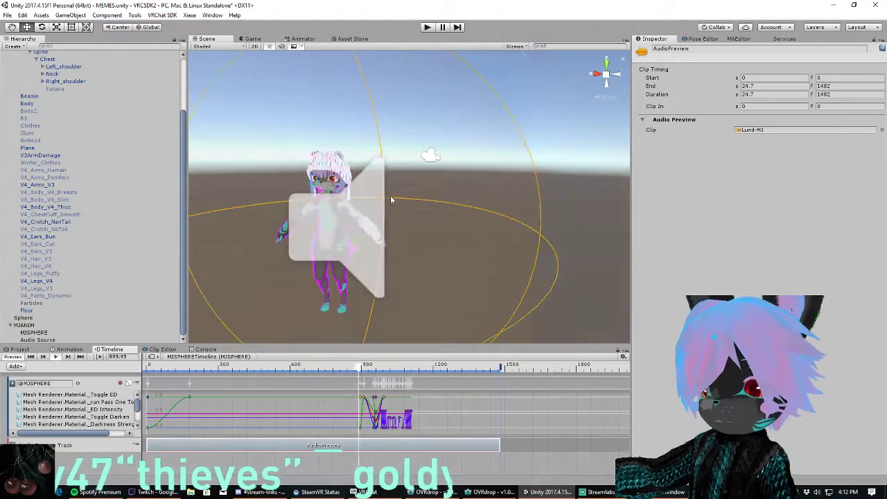
scroll(392, 199, "down", 3)
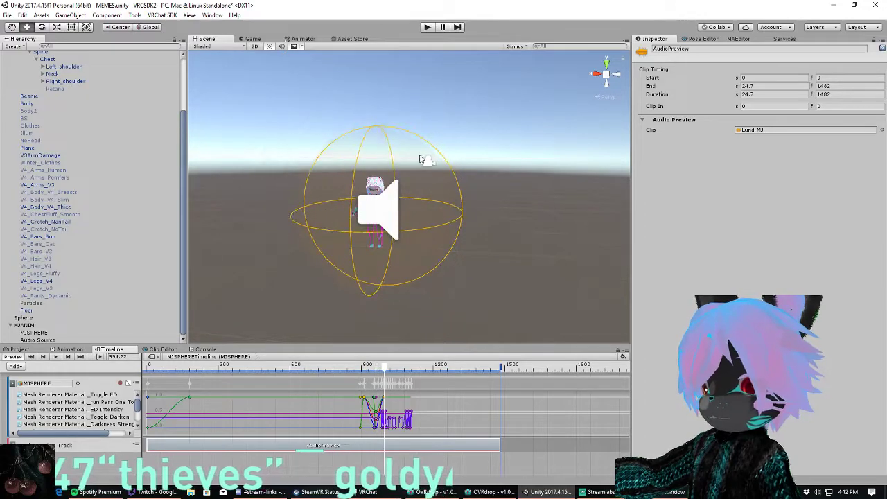
Reselect MJSPHERE and move its timeline playhead back to frame 752.
left_click(480, 189)
left_click(61, 290)
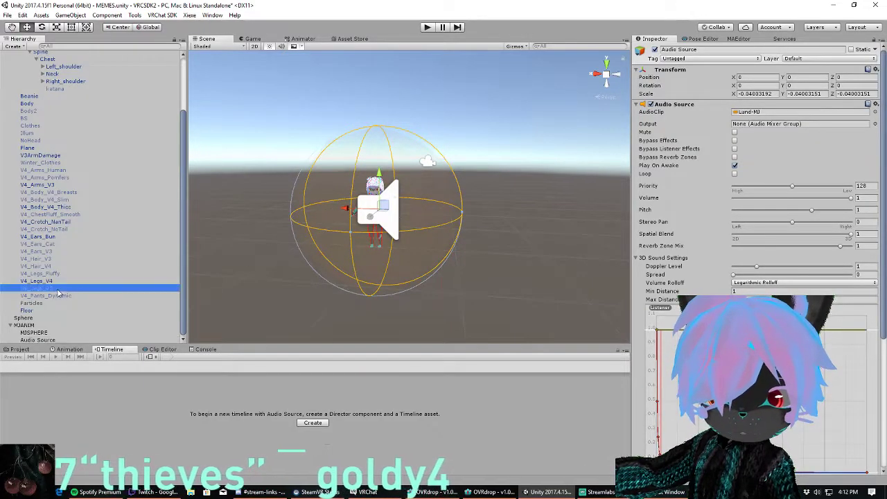
left_click(63, 333)
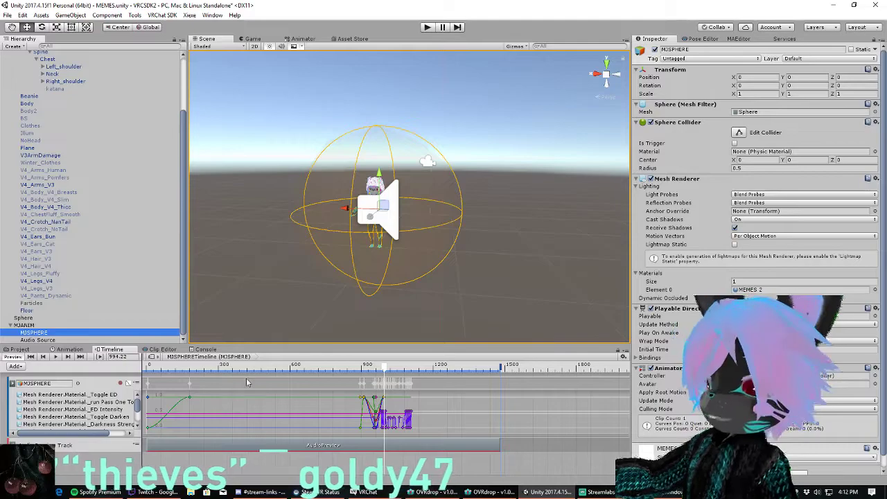
left_click_drag(390, 369, 325, 371)
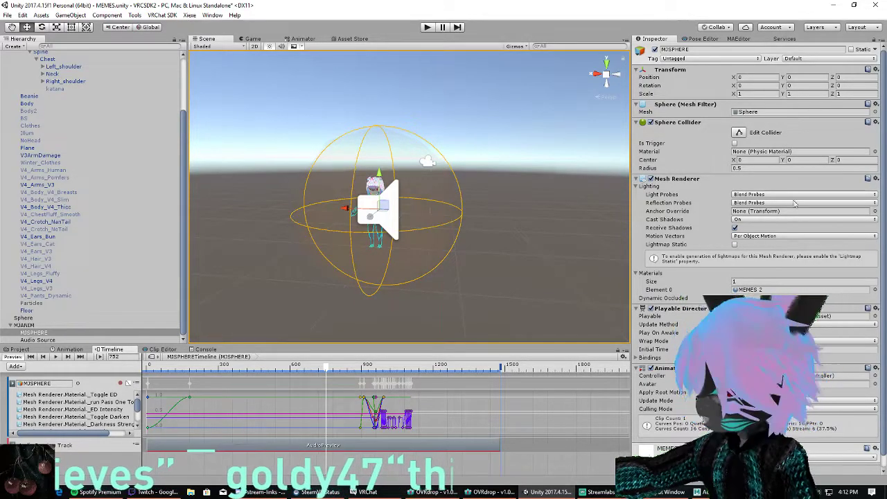
Look through MJSPHERE's component settings and select the avatar's V4_Legs_V4 mesh.
scroll(762, 215, "down", 1)
scroll(499, 255, "down", 8)
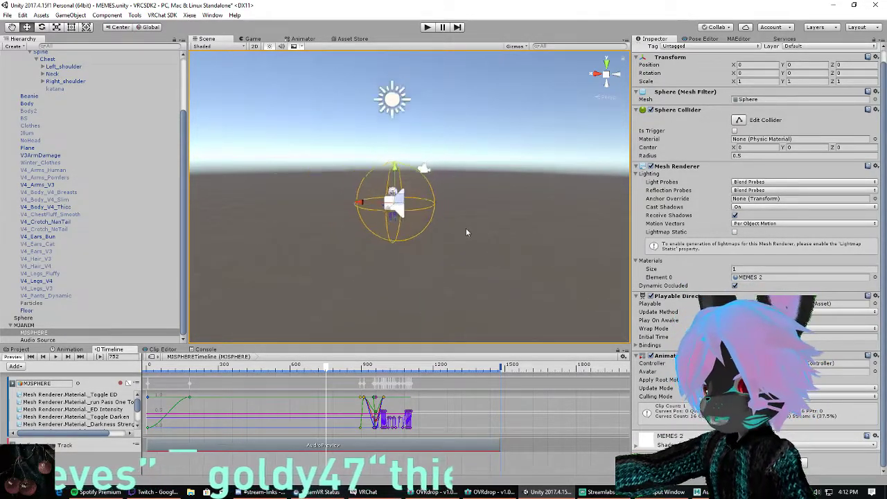
left_click(59, 273)
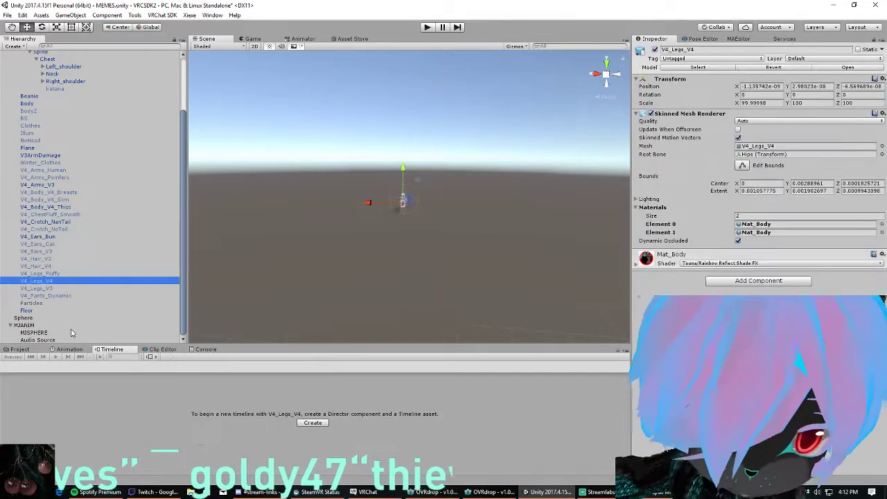
Select MJSPHERE and toggle its active state off and back on.
left_click(34, 333)
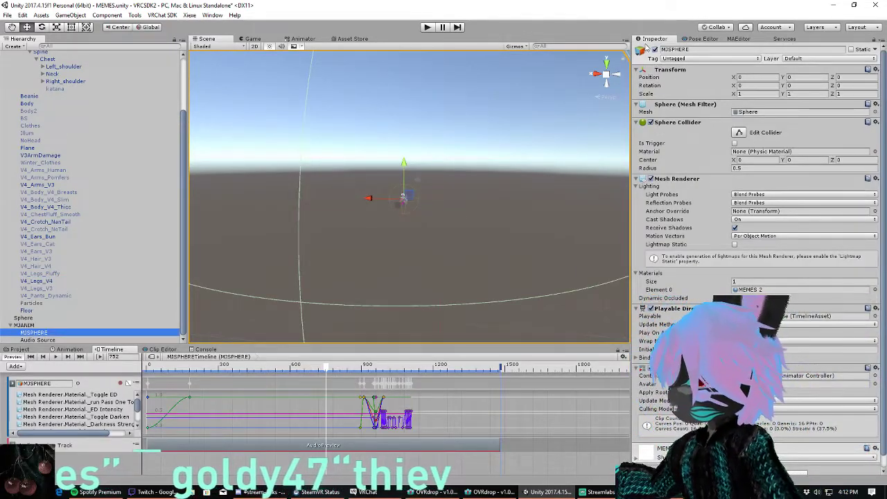
left_click(656, 51)
left_click(656, 51)
scroll(424, 212, "down", 8)
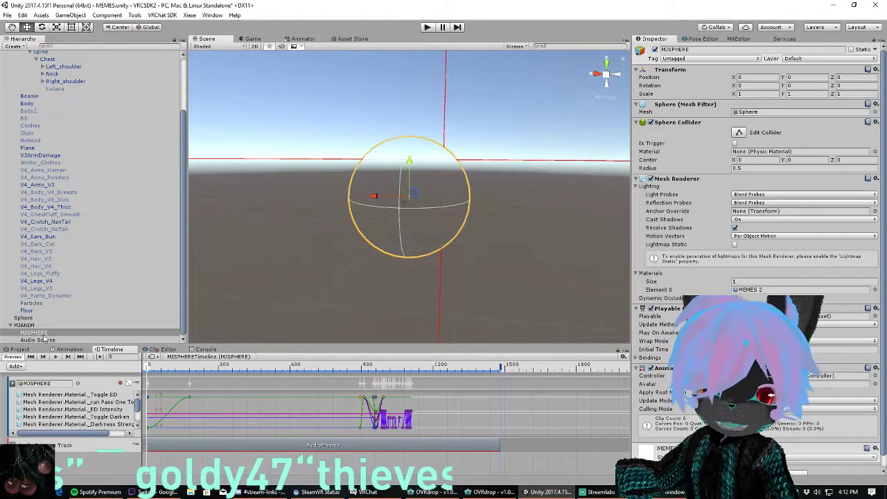
Deactivate the separate Sphere object and frame it in the scene view.
left_click(31, 310)
left_click(24, 317)
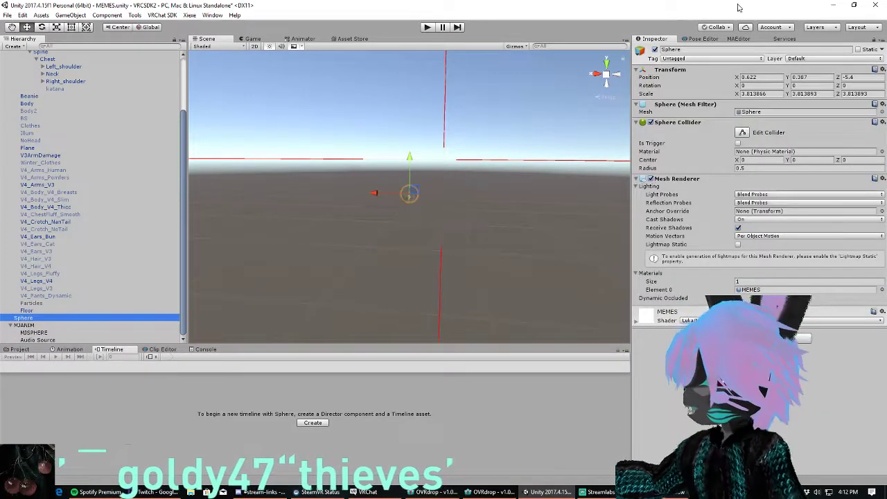
left_click(655, 50)
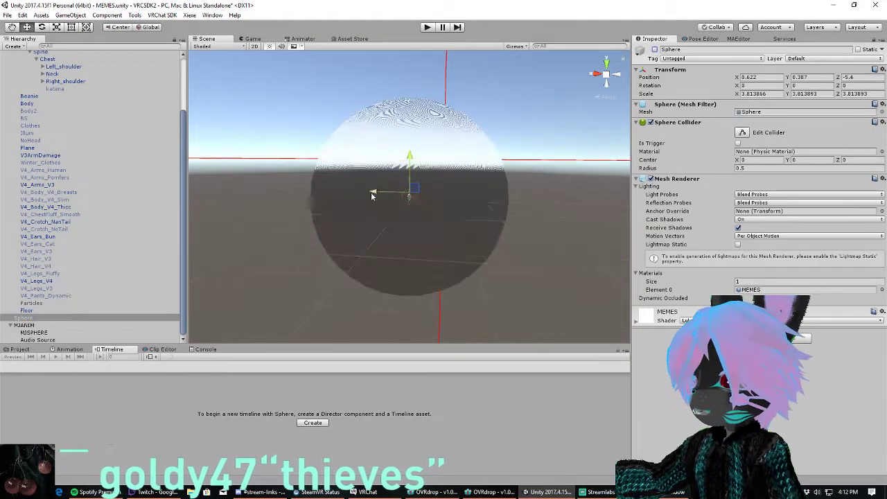
key("f")
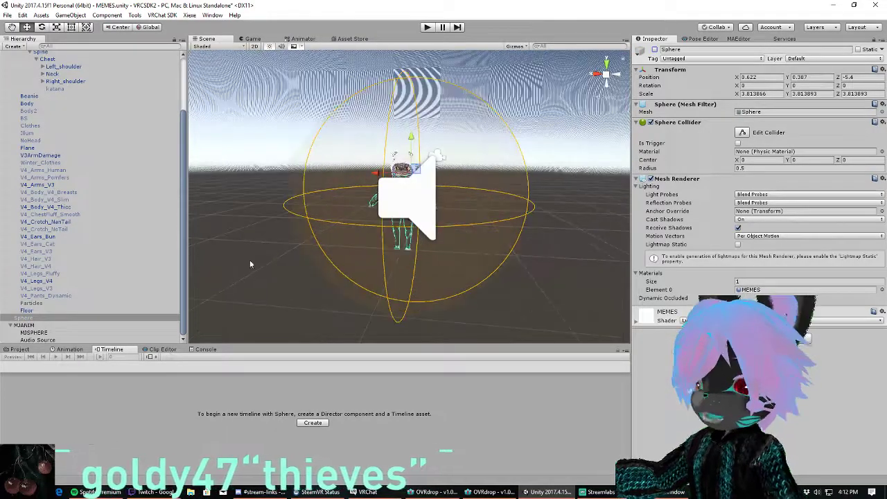
left_click(69, 349)
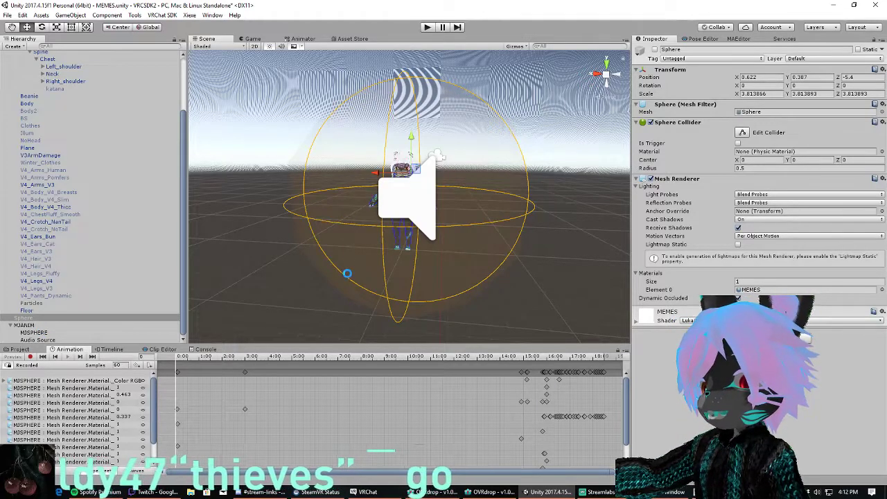
left_click(163, 349)
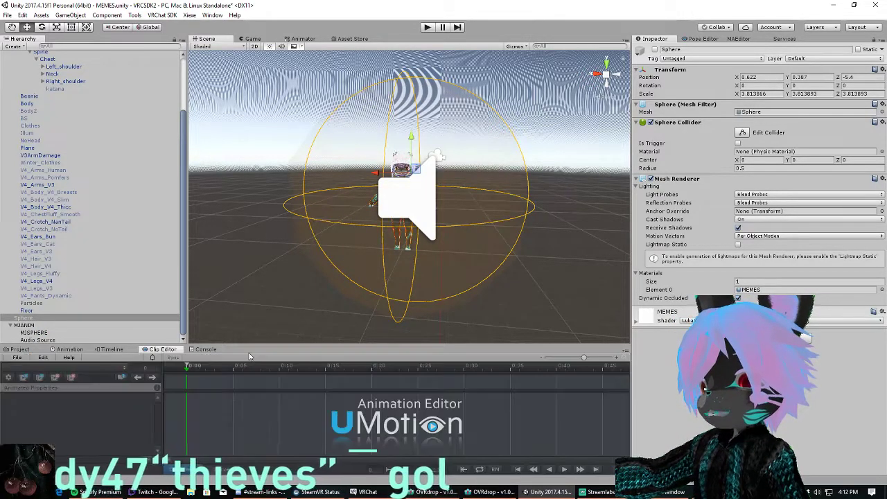
left_click(112, 349)
left_click(74, 350)
left_click(105, 350)
left_click(25, 319)
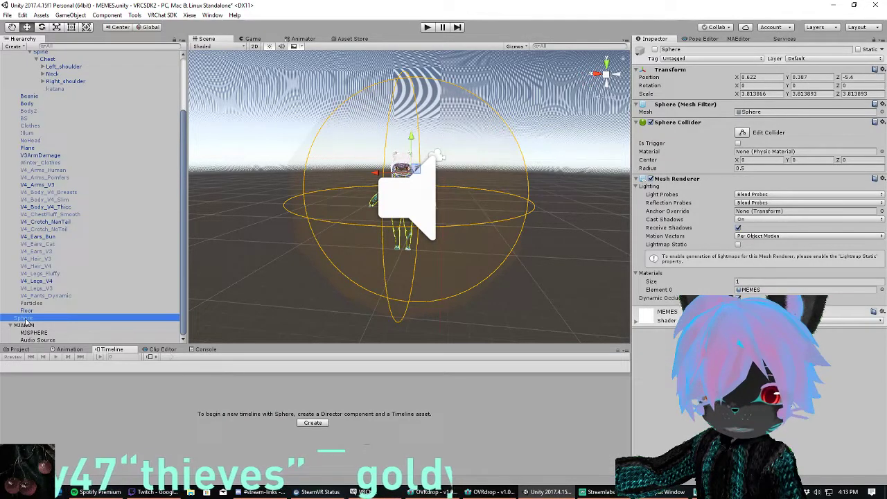
Open MJSPHERE's recorded timeline track for editing in the Animation window.
left_click(28, 332)
right_click(135, 386)
left_click(191, 309)
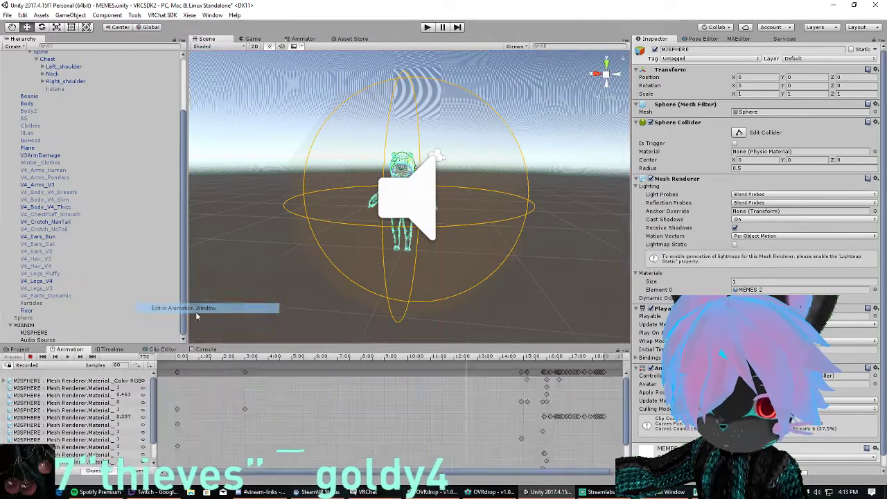
Play MJSPHERE's recorded animation through the dense keyframes and return the playhead to just before 15:00.
scroll(229, 397, "down", 5)
left_click_drag(409, 361, 456, 367)
key("space")
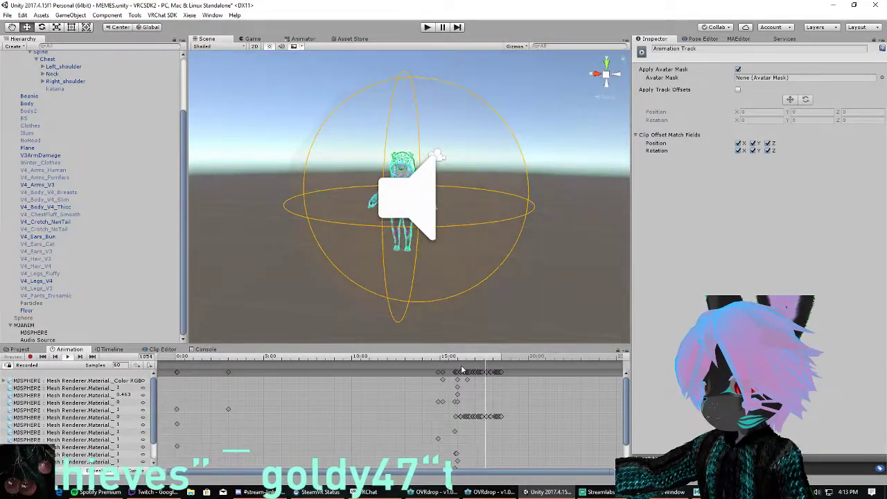
left_click(438, 359)
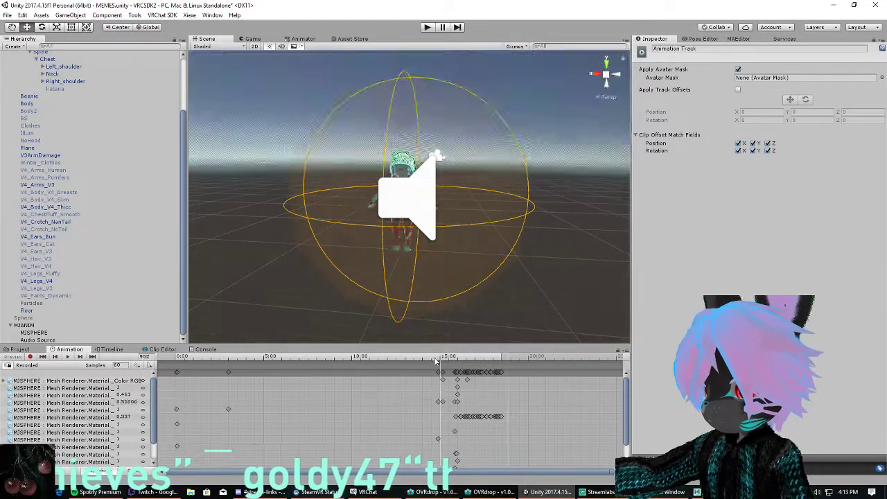
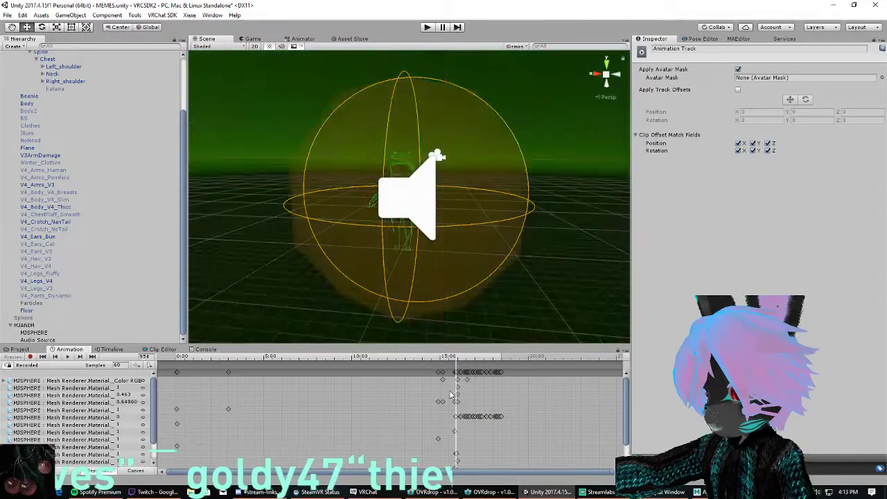
Highlight the densely keyed material property's keyframes and scrub across them from about 16:00 back to frame 914.
left_click_drag(552, 407, 463, 449)
scroll(485, 433, "up", 6)
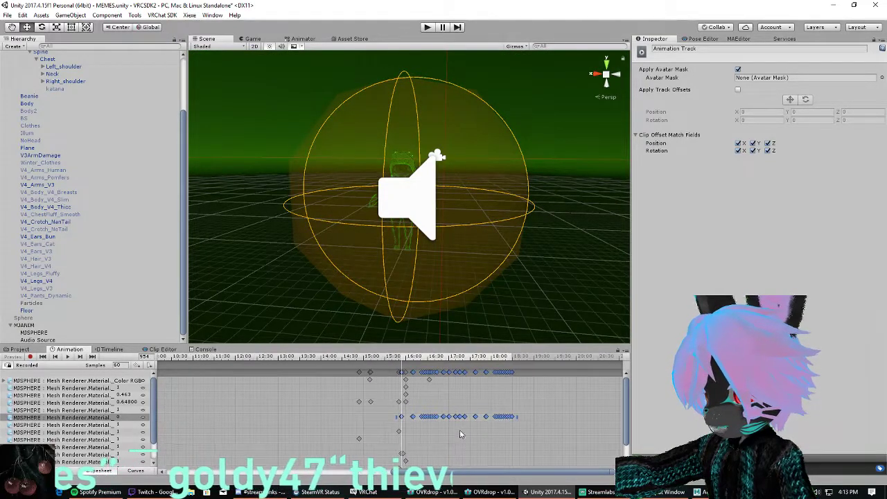
scroll(417, 441, "up", 5)
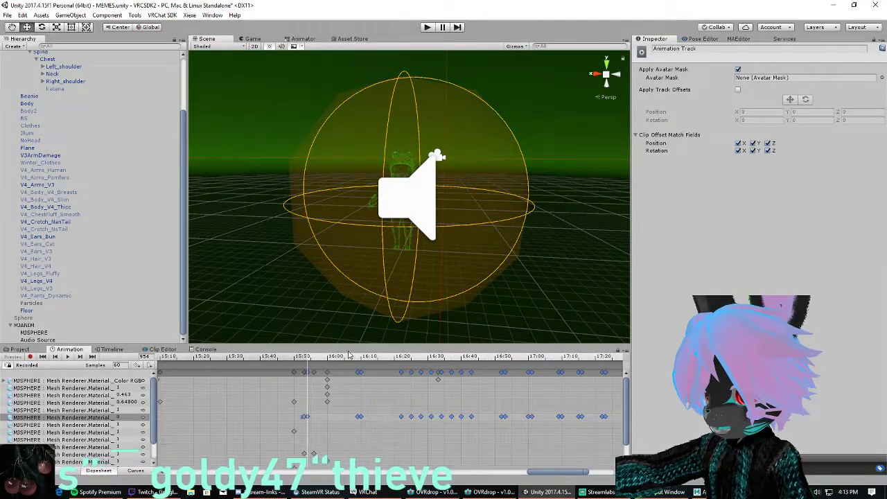
left_click(360, 358)
left_click_drag(360, 359, 293, 360)
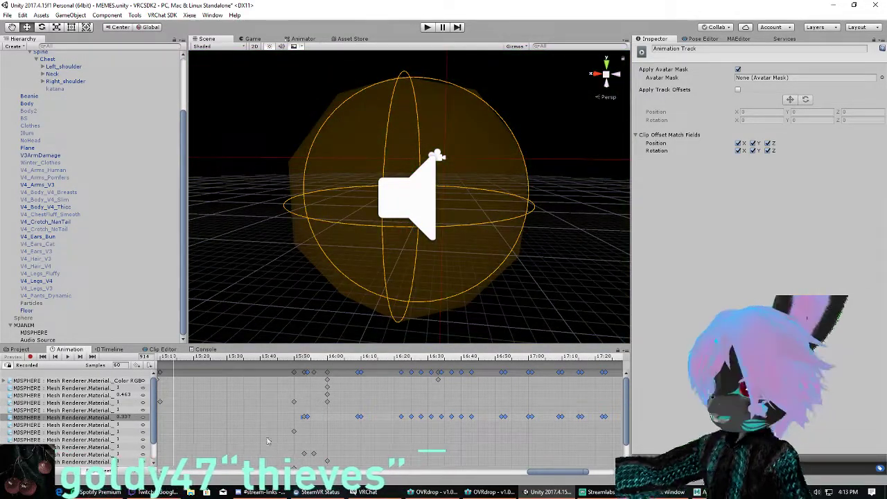
scroll(262, 442, "down", 5)
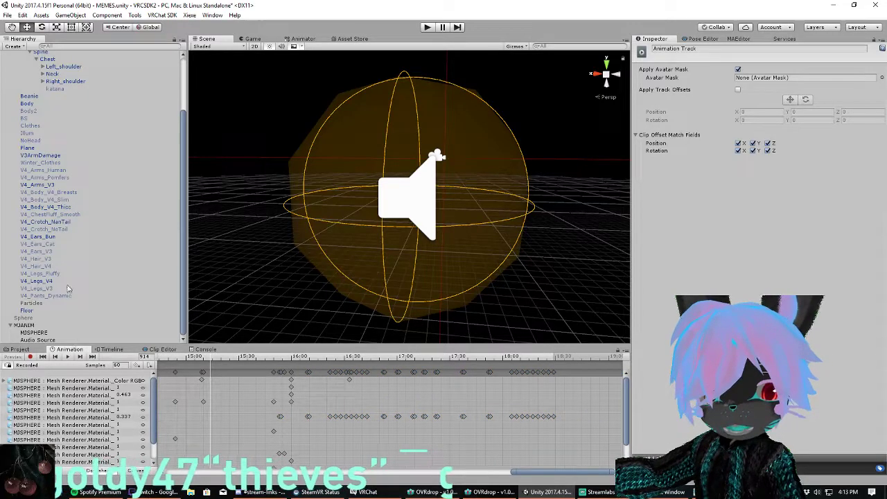
Deactivate the MJANIM object.
left_click(62, 199)
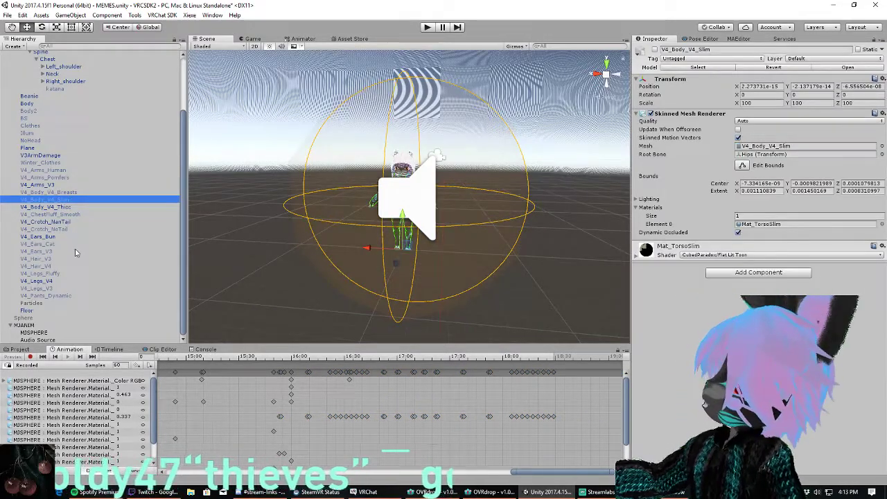
left_click(44, 325)
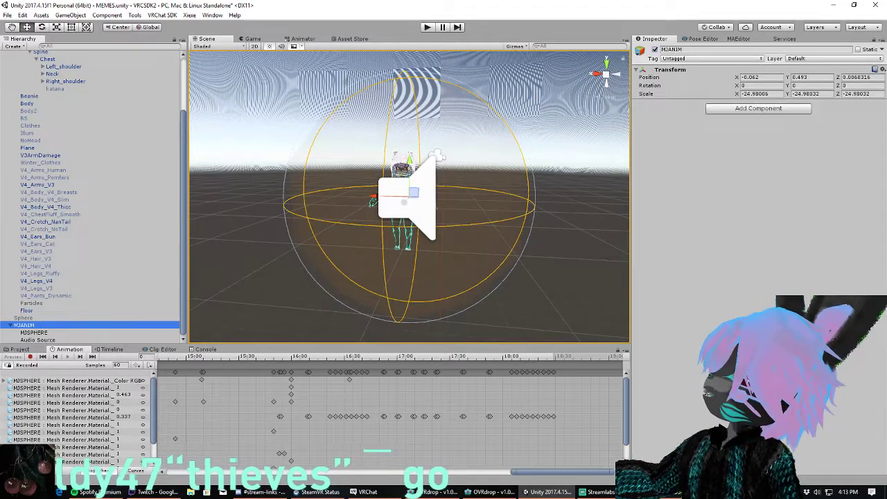
left_click(655, 50)
scroll(231, 239, "down", 3)
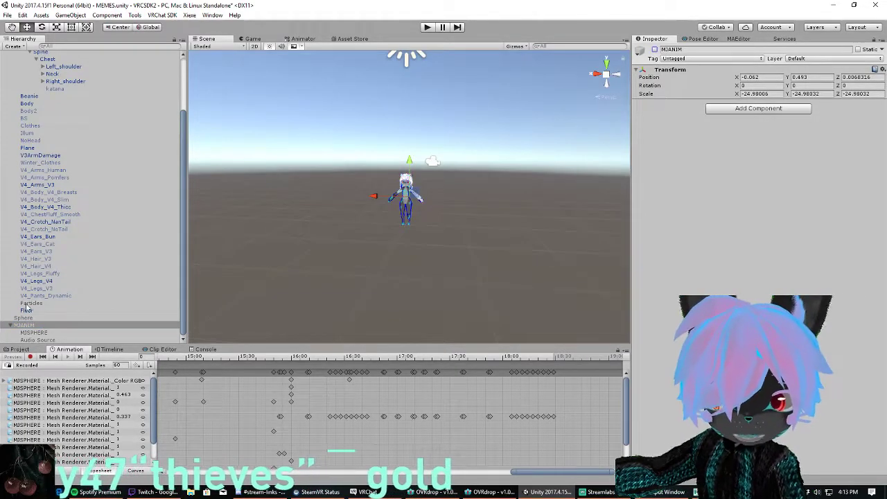
Collapse MJANIM in the hierarchy and reactivate the separate Sphere object.
left_click(31, 303)
left_click(11, 325)
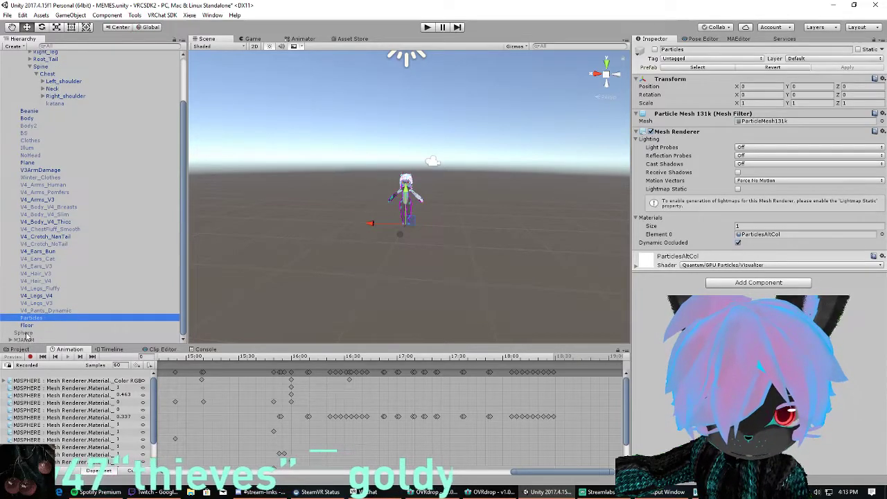
left_click(23, 333)
left_click(654, 50)
scroll(481, 212, "down", 5)
left_click_drag(483, 211, 454, 172, "alt")
scroll(451, 270, "up", 6)
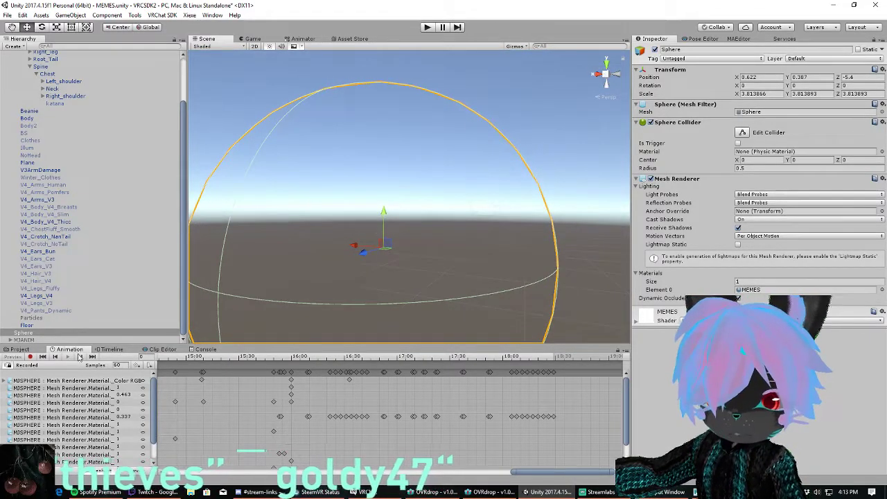
left_click(109, 349)
left_click(67, 350)
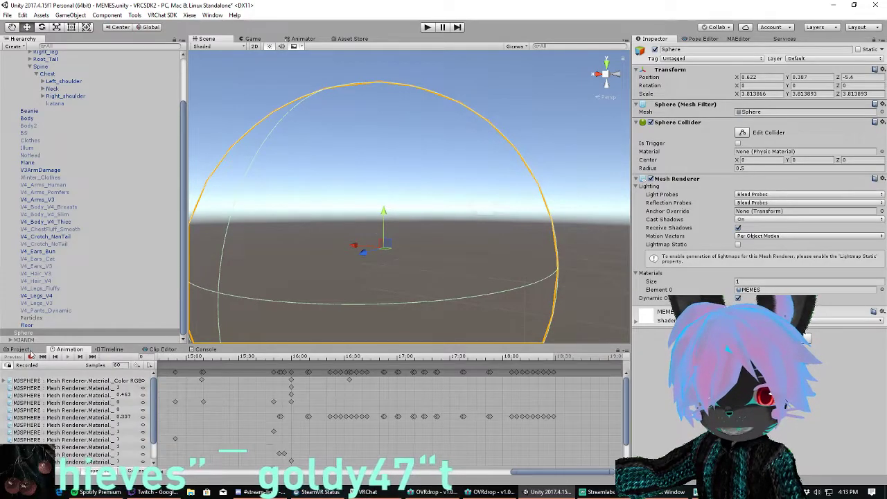
left_click(28, 349)
left_click(169, 350)
left_click(109, 349)
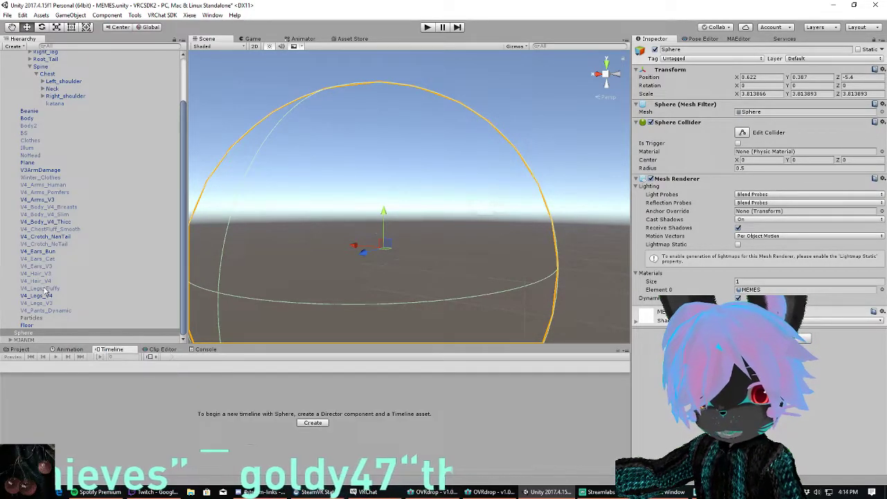
left_click(35, 287)
left_click(26, 325)
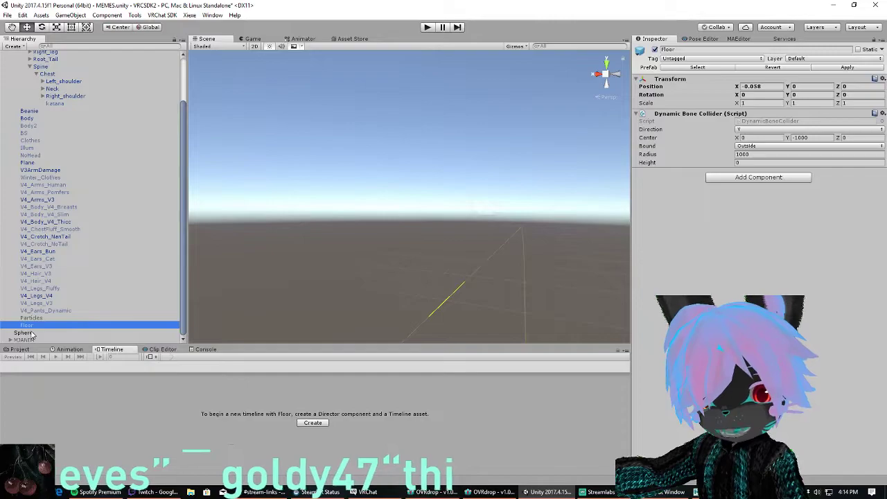
left_click(25, 333)
left_click(69, 350)
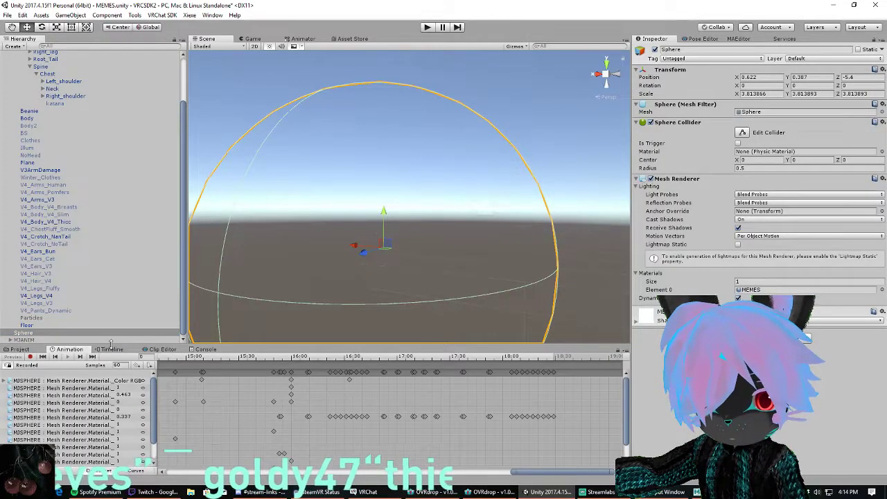
left_click(18, 349)
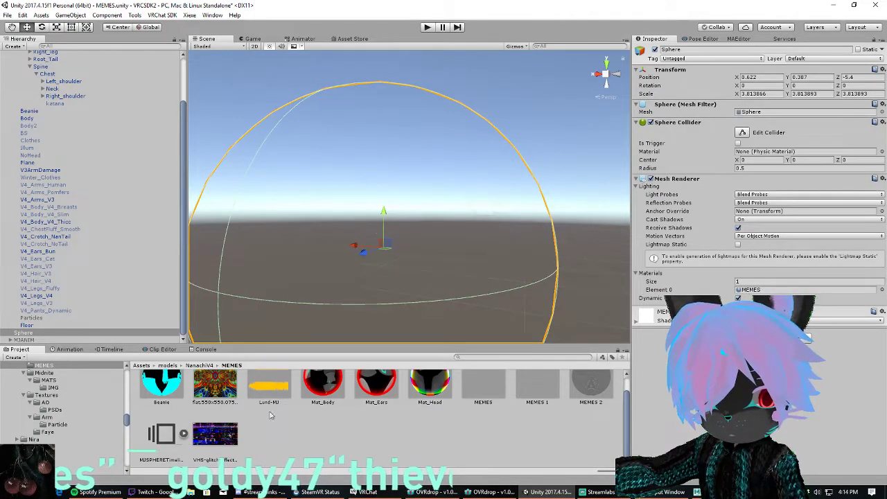
Create a timeline for Sphere, save it as asdsadasf in the MEMES folder, and select its Sphere animation track.
left_click(125, 351)
left_click(135, 16)
mouse_move(212, 15)
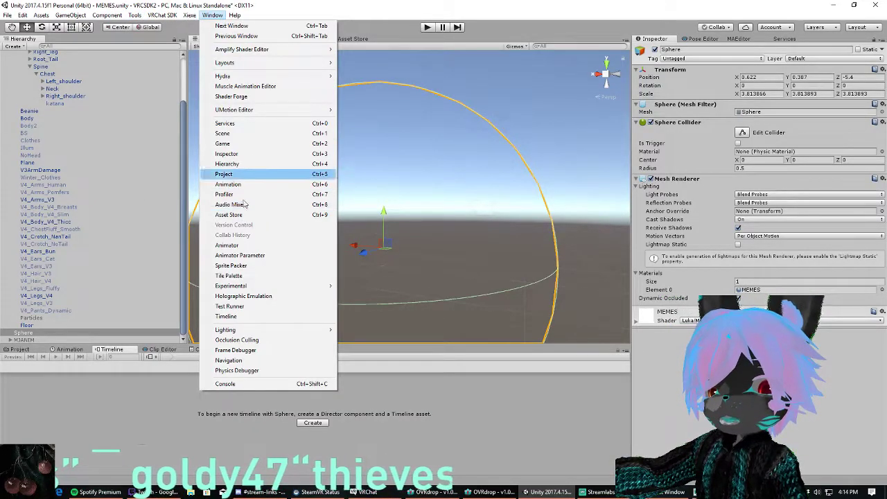
left_click(158, 428)
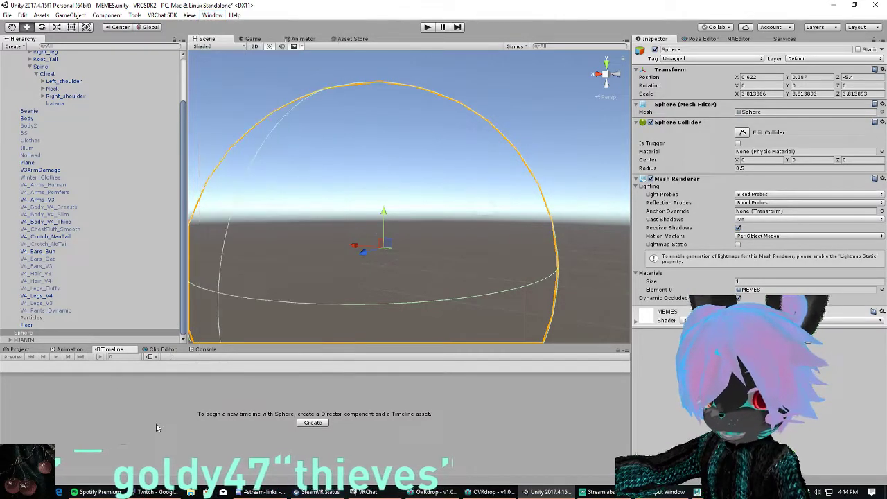
left_click(313, 422)
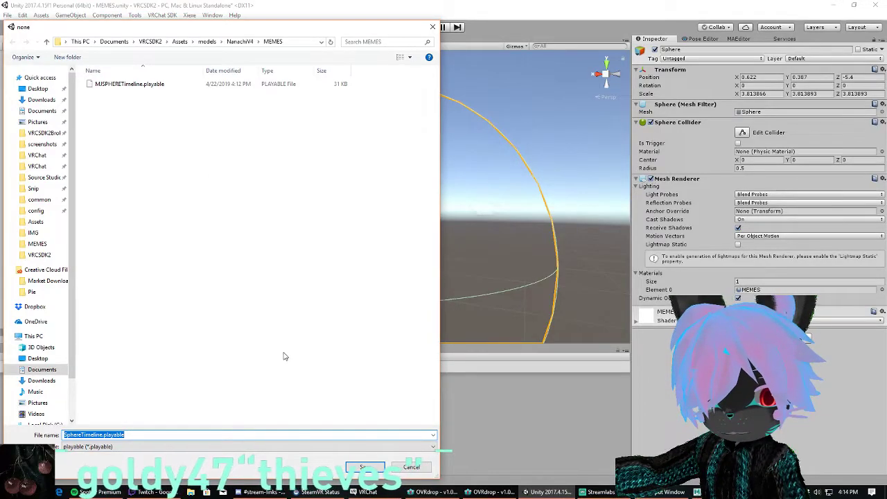
type("asdsadasf")
key("Return")
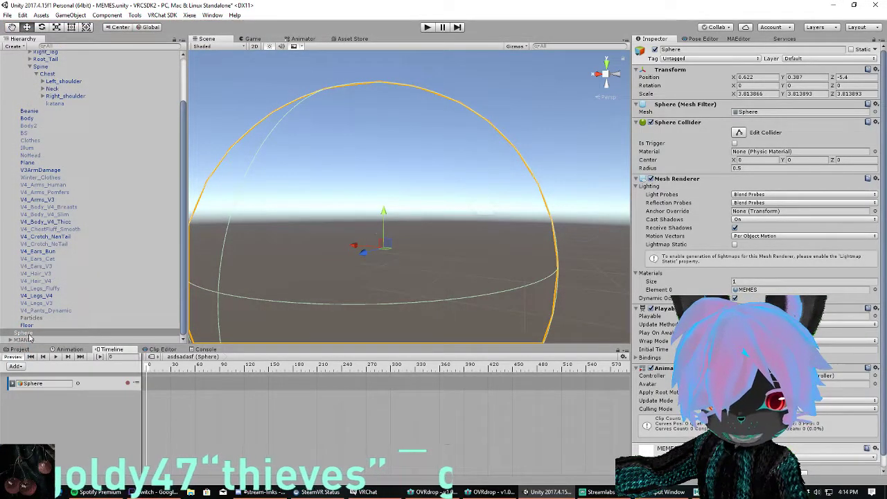
left_click(42, 383)
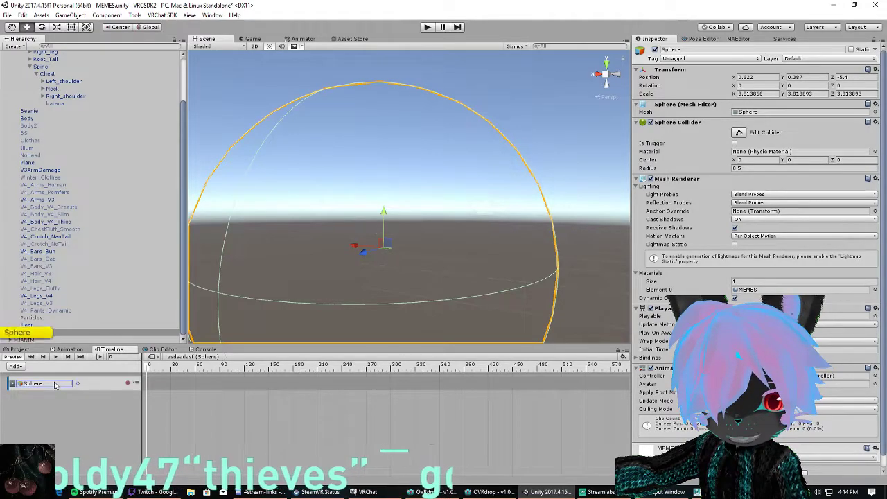
left_click(42, 385)
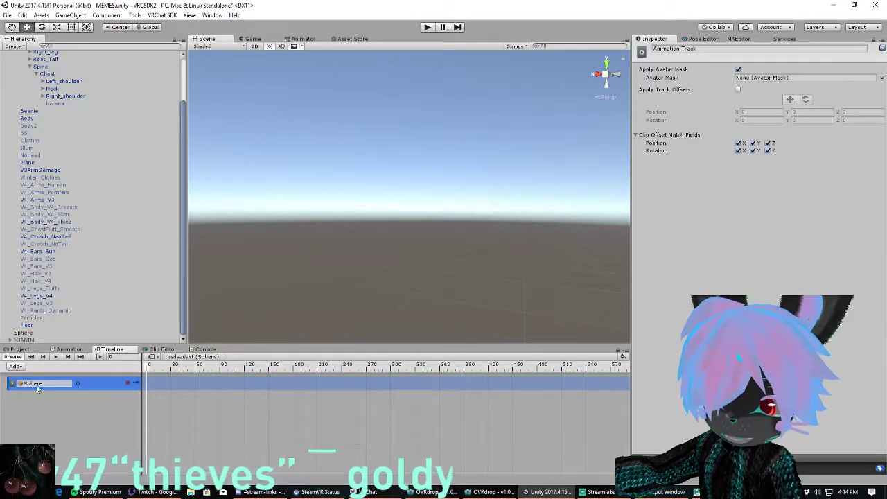
Open a File Explorer window and a new Google Chrome window.
left_click(190, 492)
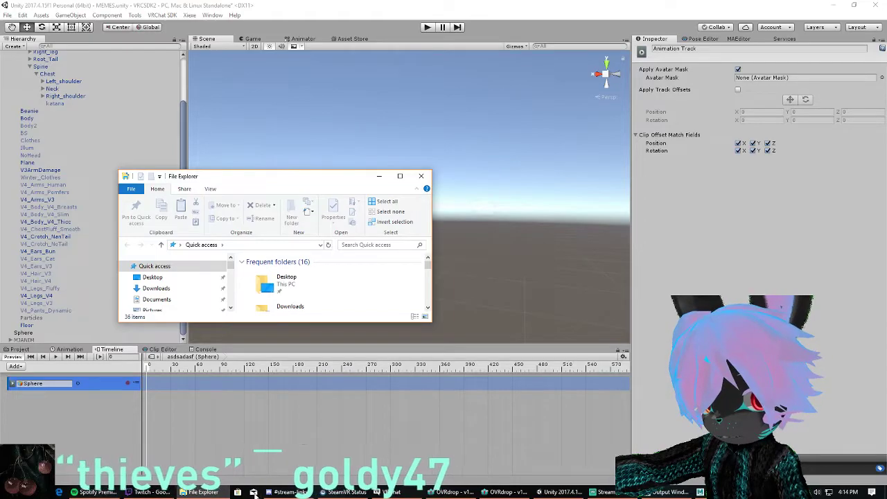
left_click(138, 493)
right_click(136, 492)
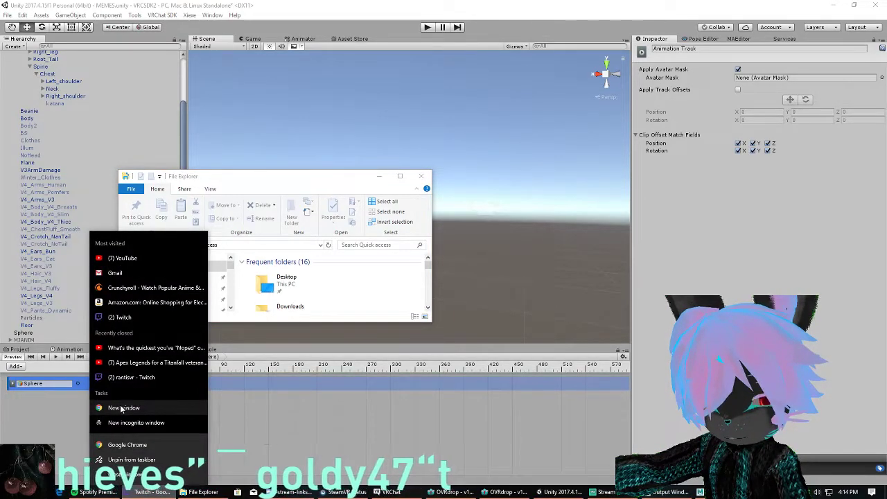
left_click(113, 459)
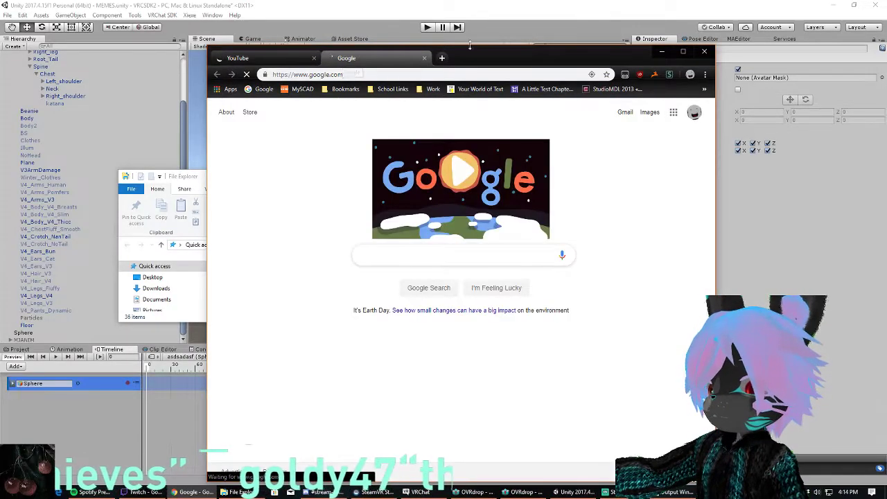
Open the AudioPreviewTrack GitHub page from Chrome's browsing history.
left_click_drag(487, 58, 525, 58)
left_click(739, 75)
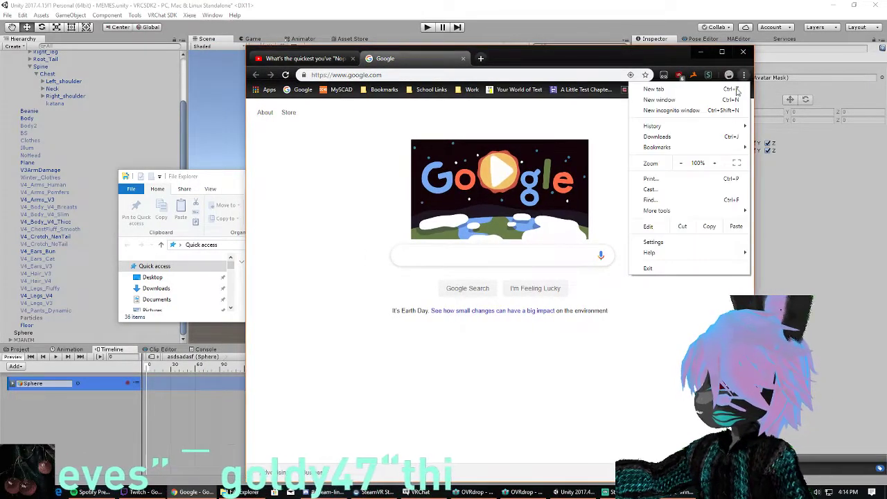
mouse_move(663, 130)
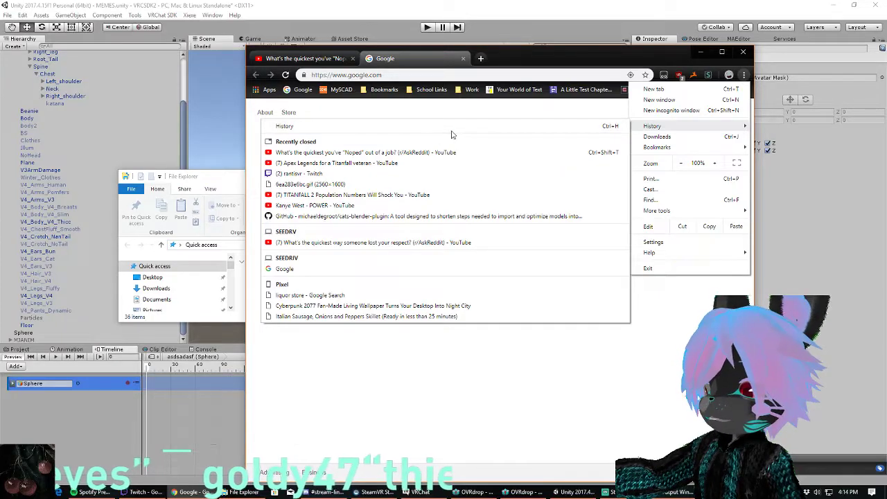
left_click(294, 127)
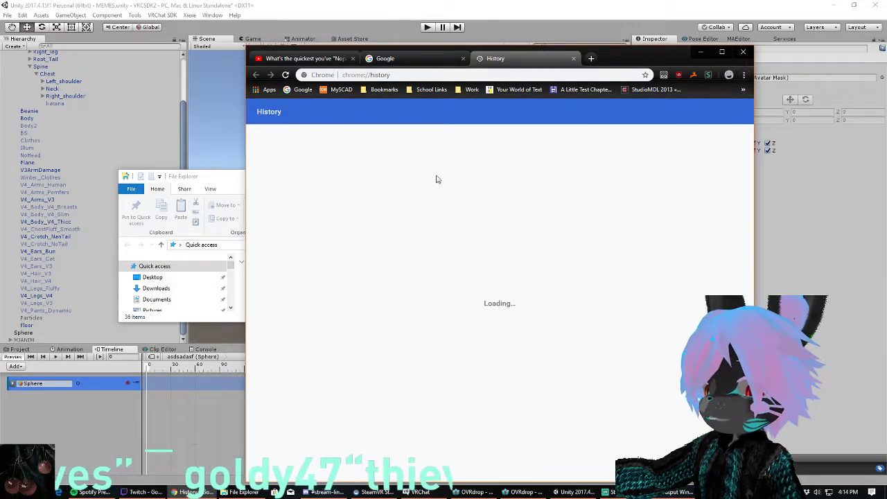
scroll(434, 187, "down", 10)
scroll(434, 191, "down", 4)
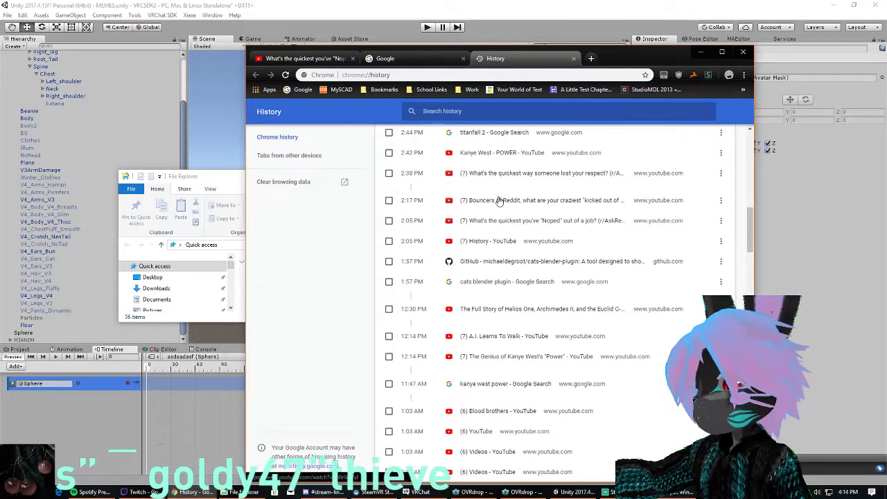
scroll(492, 205, "down", 4)
scroll(419, 216, "down", 5)
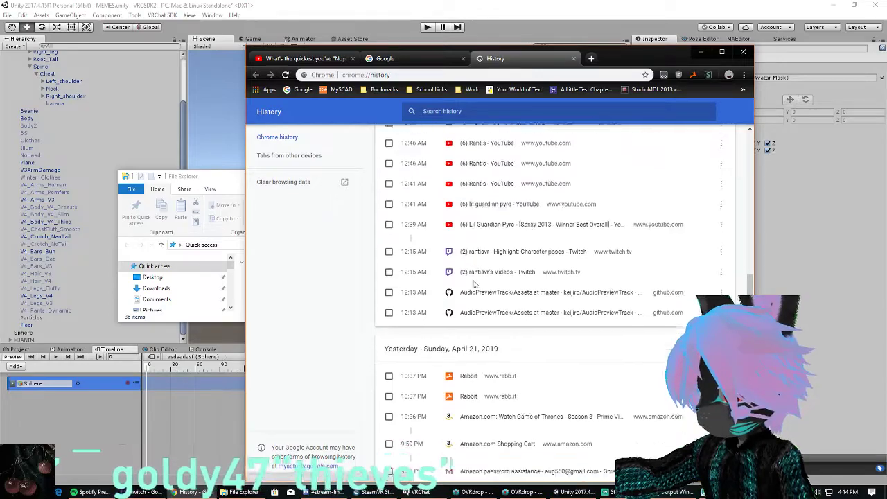
left_click(493, 270)
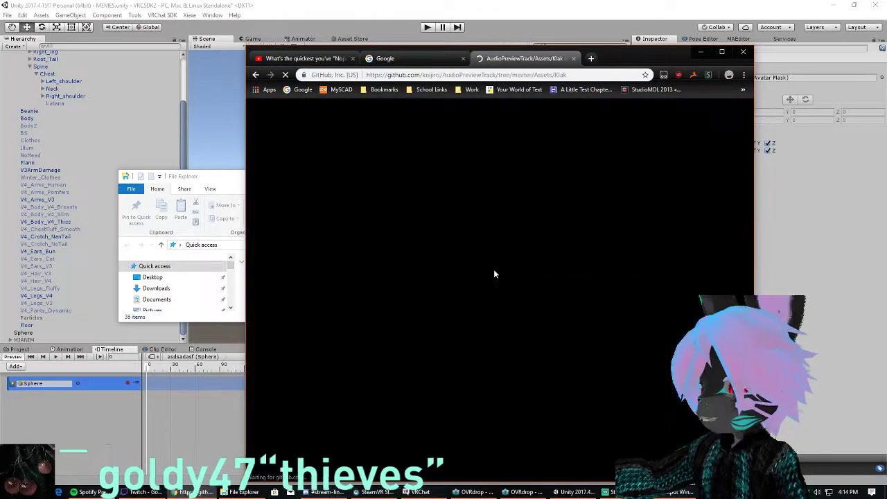
Select the GitHub page's address and go up to the AudioPreviewTrack repository's main page to view its files.
left_click(466, 76)
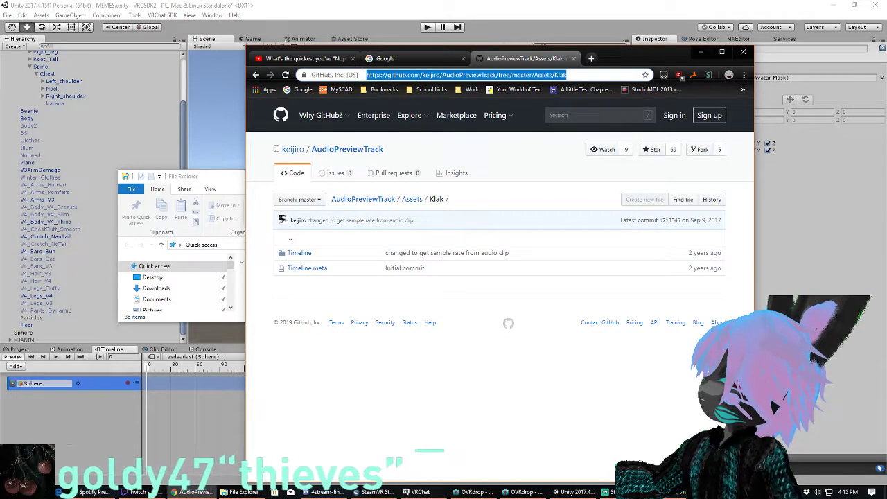
key("alt+Tab")
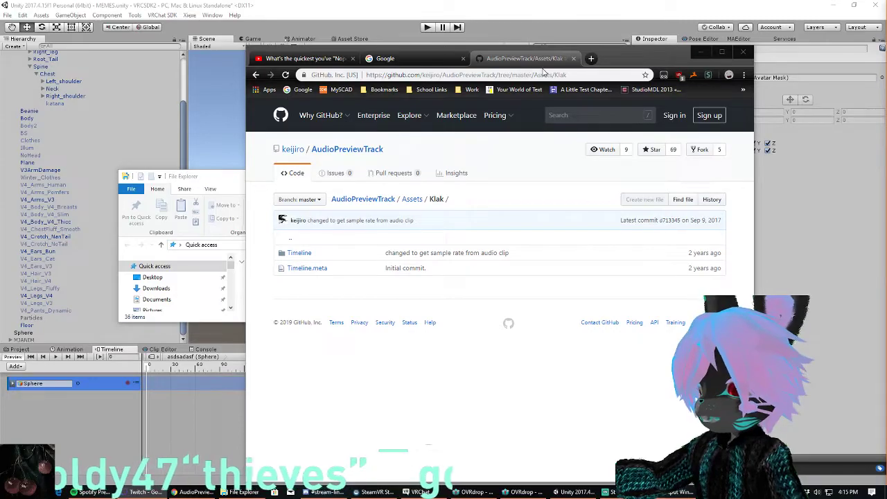
left_click(412, 200)
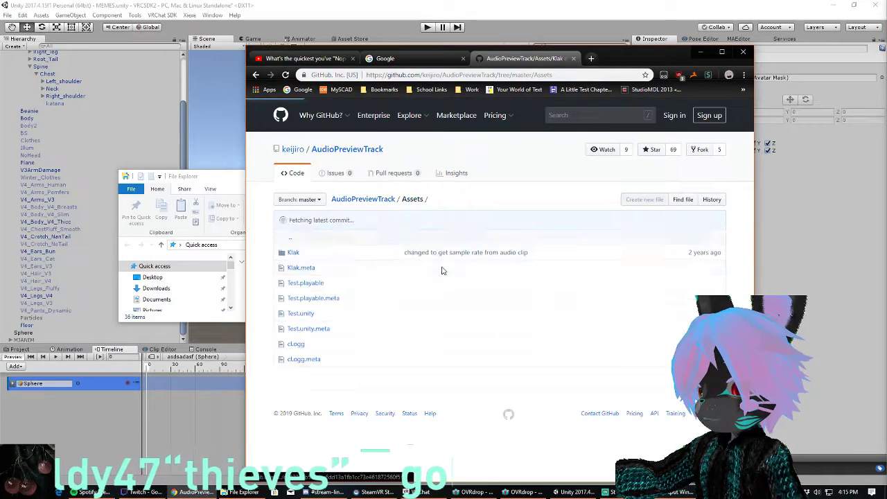
left_click(389, 200)
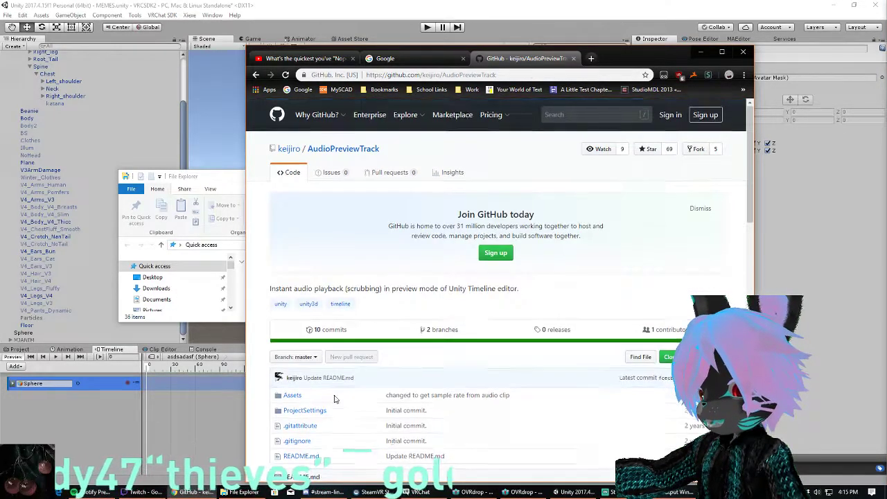
scroll(305, 304, "down", 2)
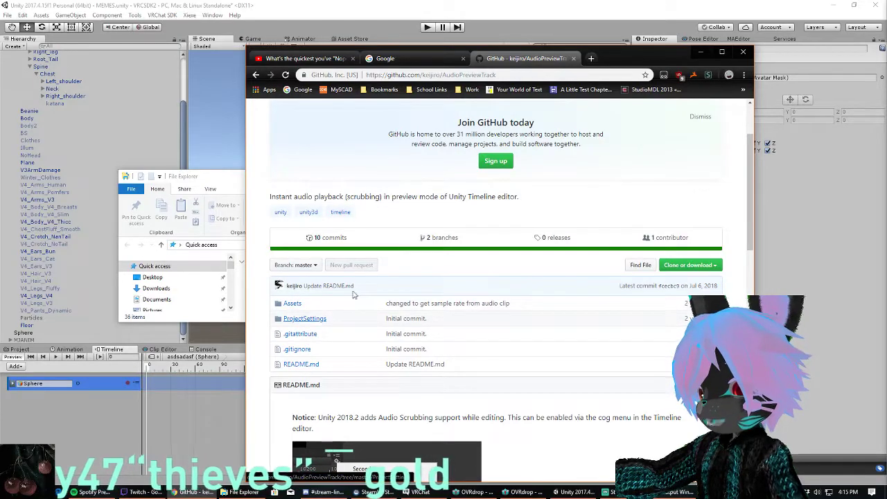
Close the GitHub tab, minimise Chrome and return to the timeline in Unity.
left_click(575, 59)
left_click_drag(601, 53, 593, 84)
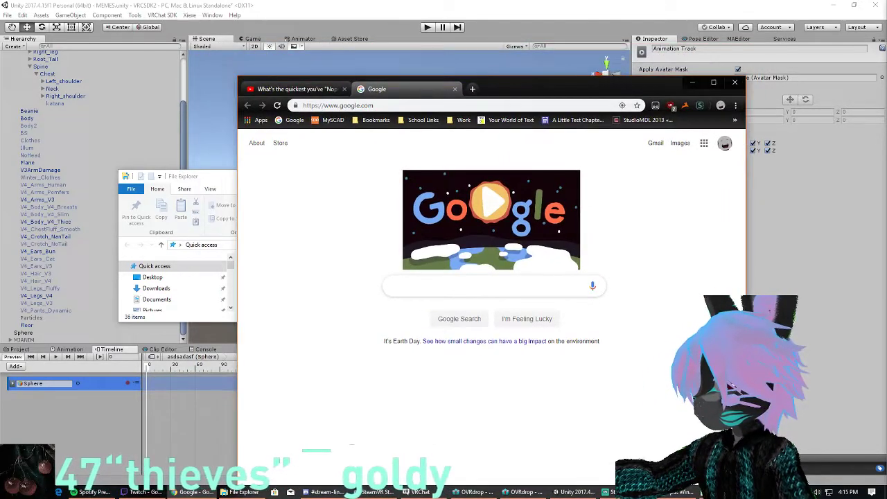
left_click(693, 83)
left_click_drag(265, 186, 372, 184)
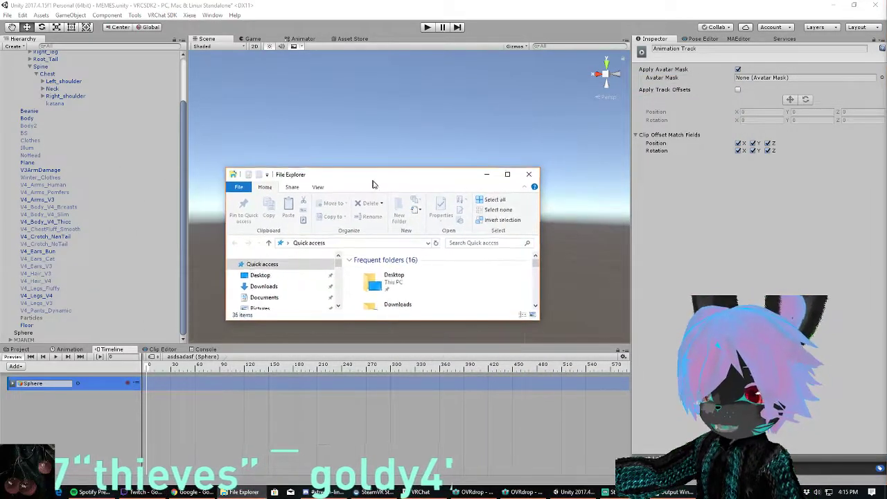
left_click(225, 399)
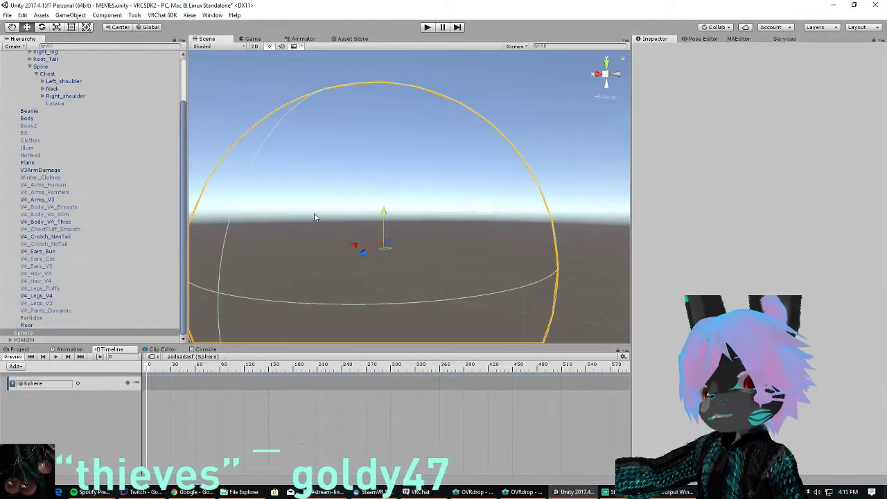
Add a Klak.Timeline Audio Preview Track to the Sphere's asdsadasf timeline.
left_click(314, 212)
left_click(273, 386)
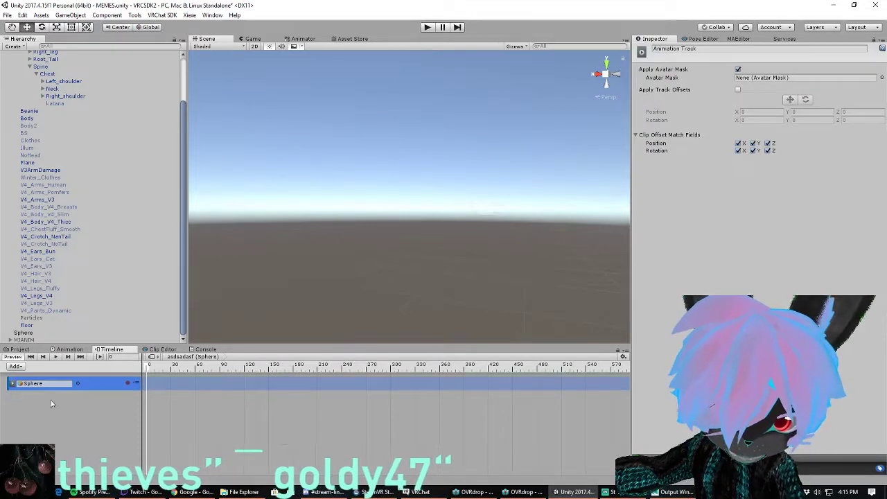
left_click(14, 367)
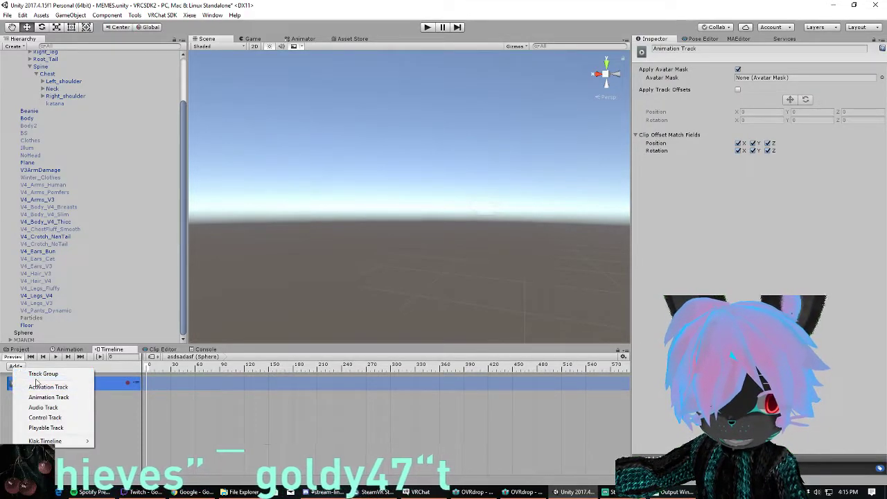
left_click(115, 432)
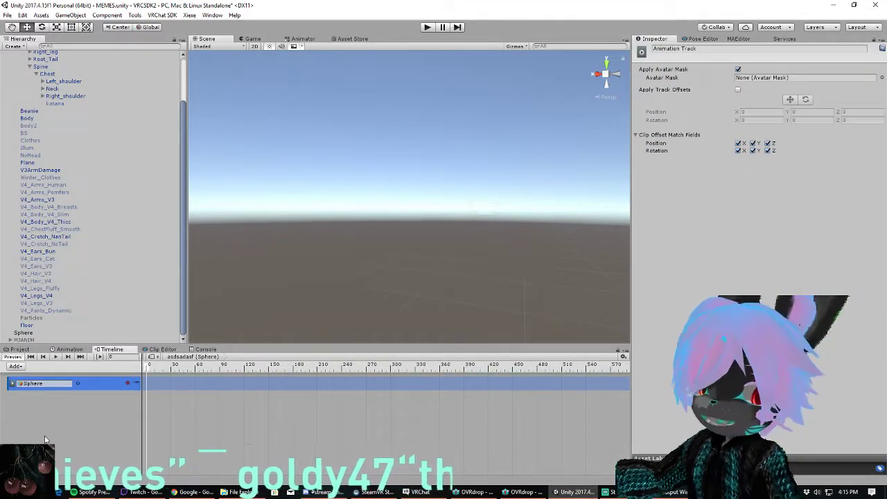
left_click(13, 368)
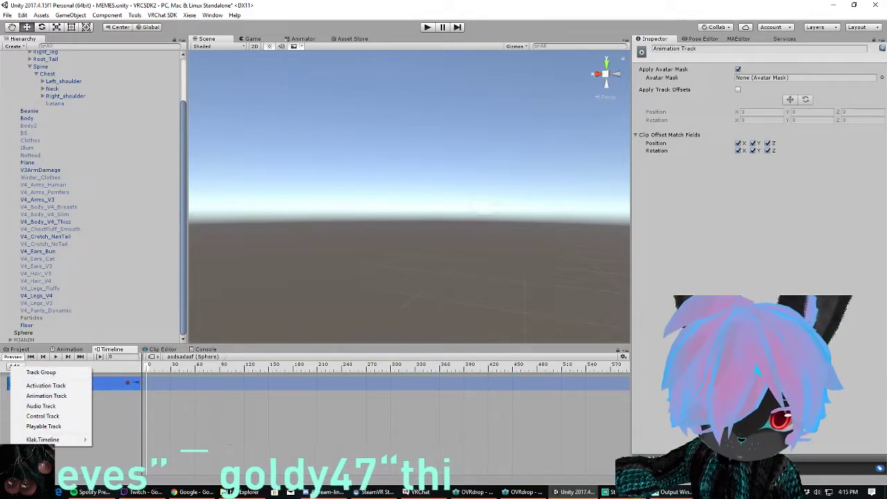
mouse_move(50, 441)
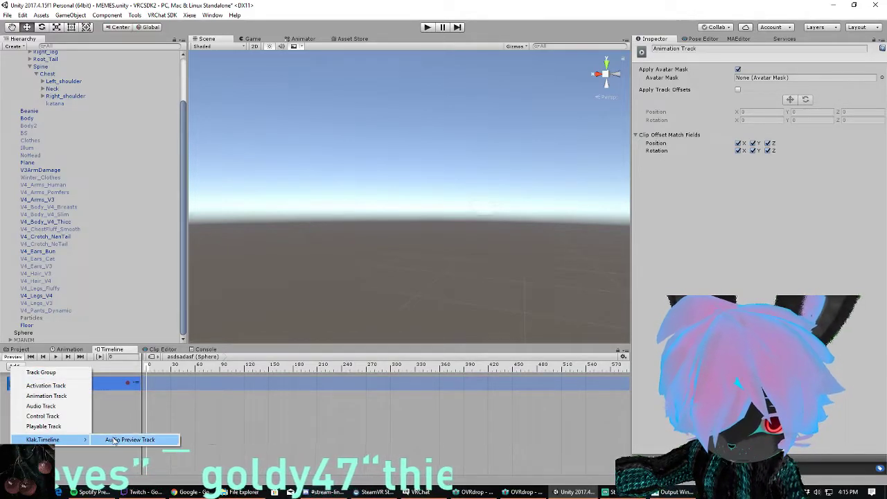
left_click(115, 439)
Add an audio preview clip to the new track and assign it the audio "[LYRICS] Grabbitz - Cold (ft. LAYNE)".
right_click(150, 401)
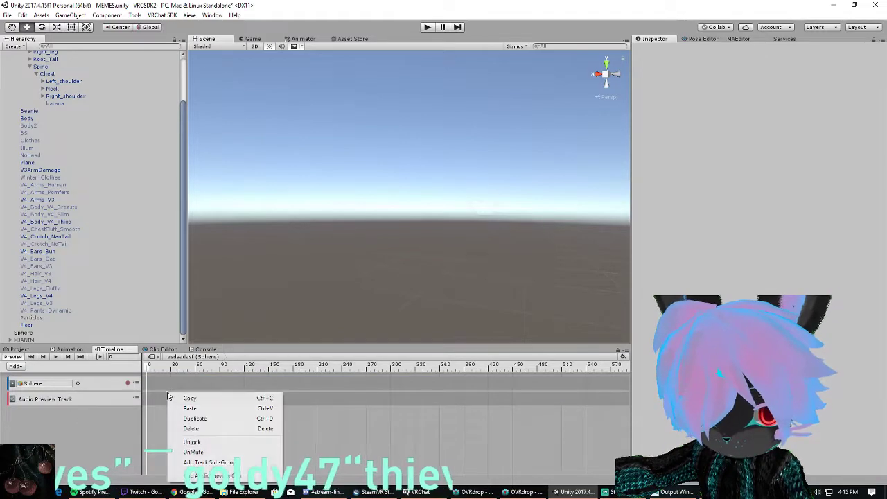
left_click(205, 475)
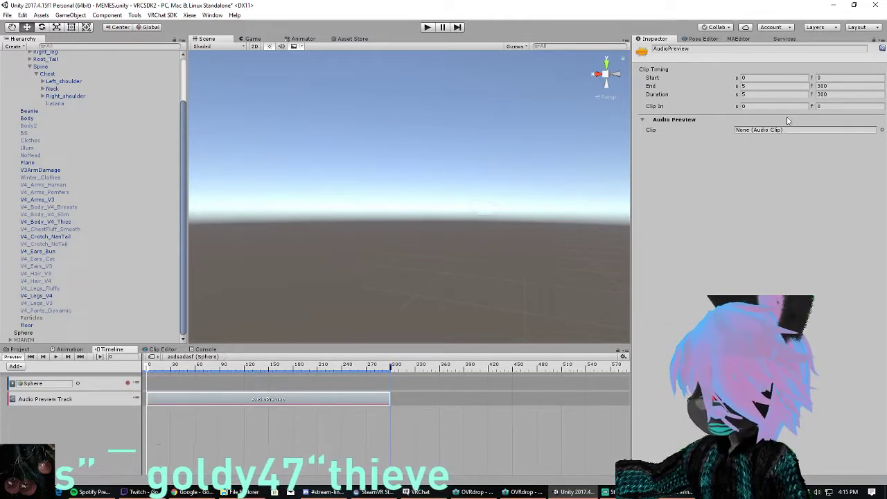
left_click(881, 129)
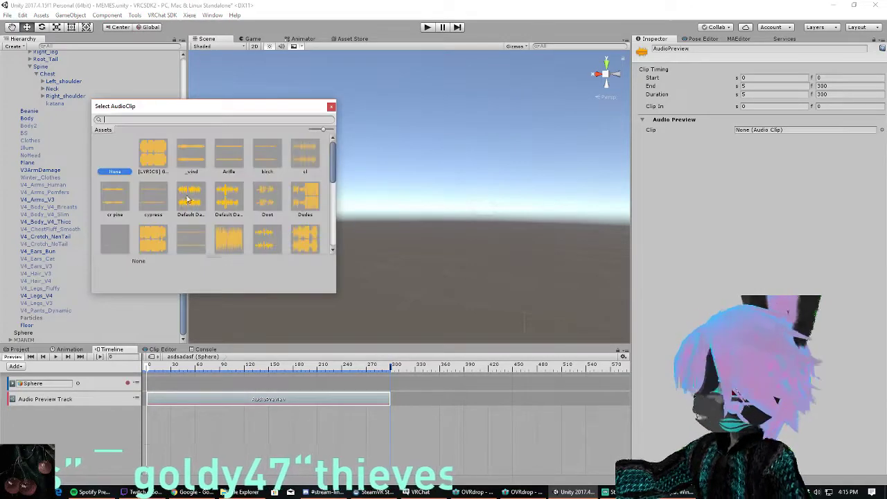
left_click(154, 160)
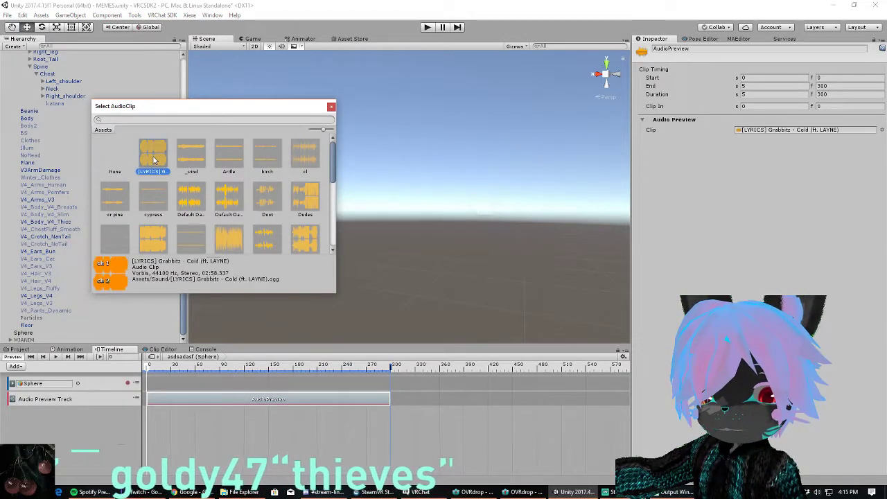
double_click(156, 162)
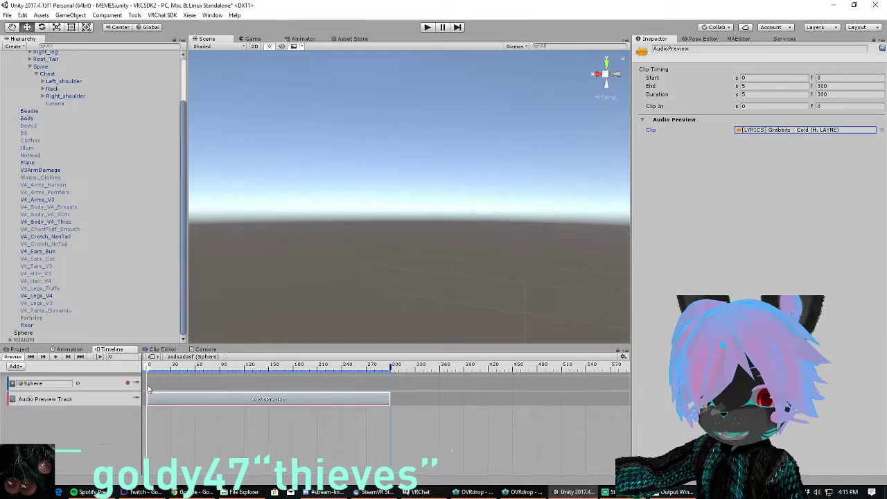
Scrub the timeline to frame 218, record a Sphere scale keyframe of about 8.64 on all axes, and stop recording.
left_click_drag(198, 365, 227, 365)
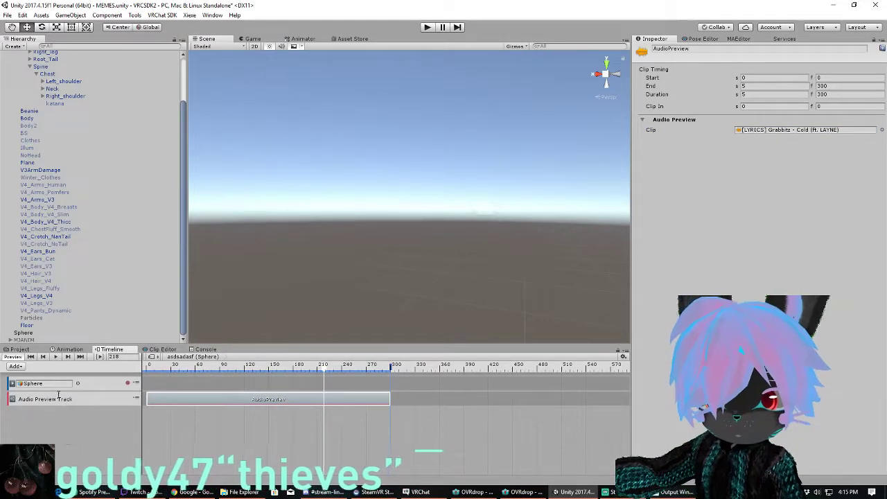
scroll(80, 319, "down", 1)
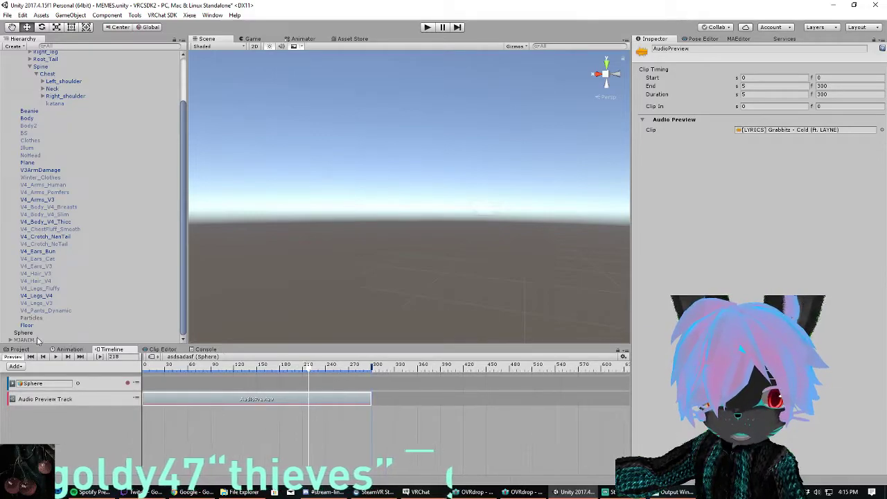
left_click(128, 384)
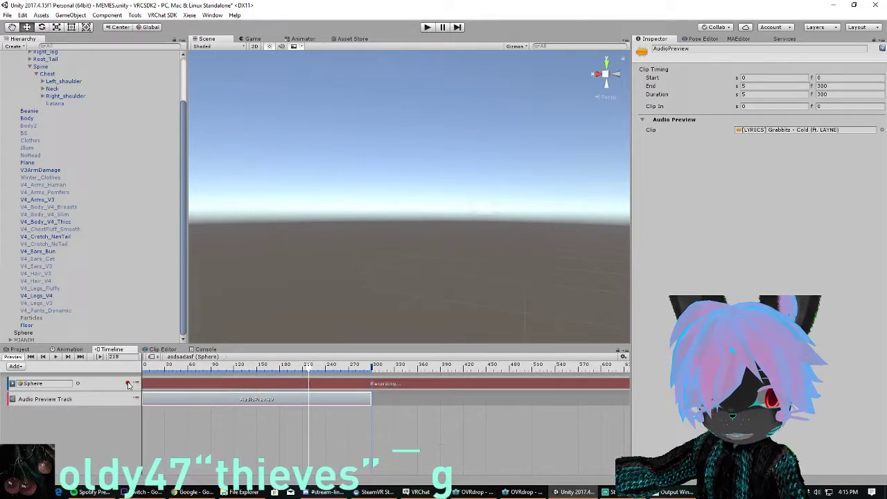
left_click(394, 233)
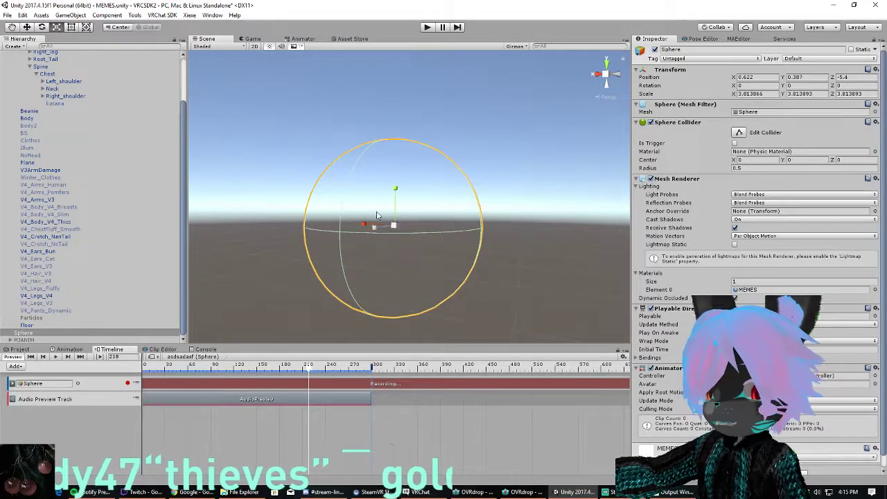
left_click_drag(400, 227, 395, 262)
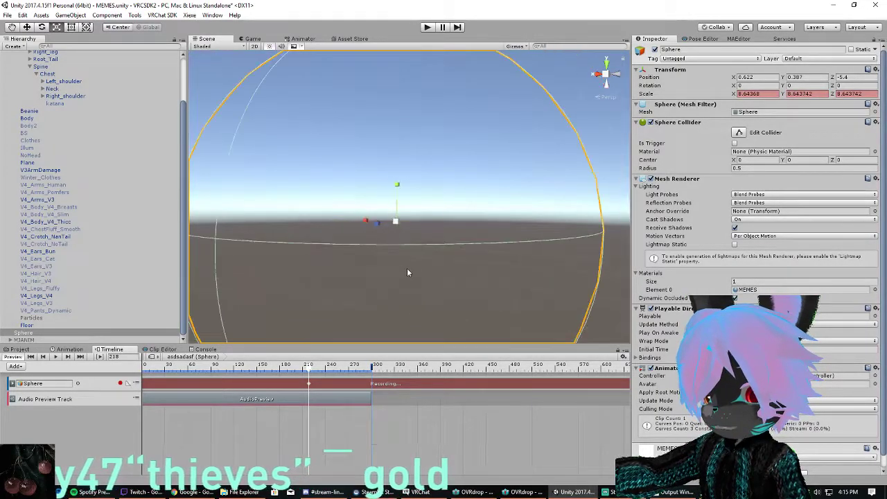
scroll(314, 377, "down", 1)
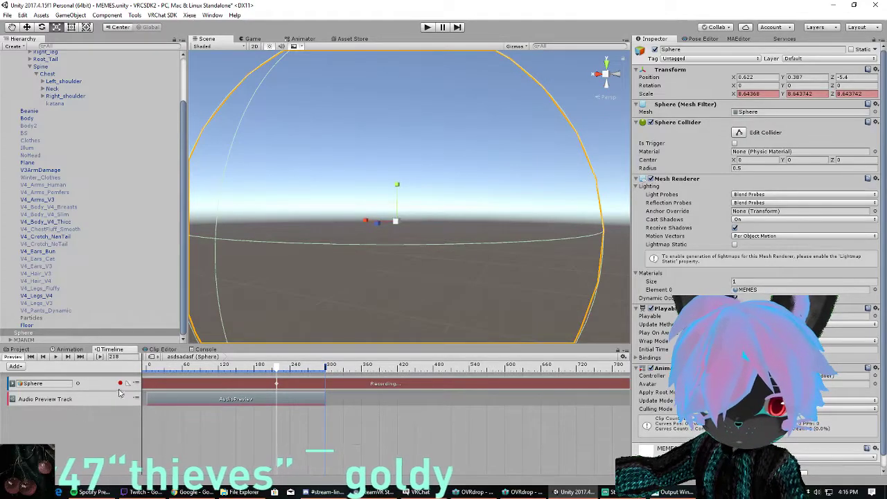
left_click(120, 383)
Open the Sphere track's recorded scale keyframes in the Animation window for viewing, and return to the Timeline.
left_click(136, 384)
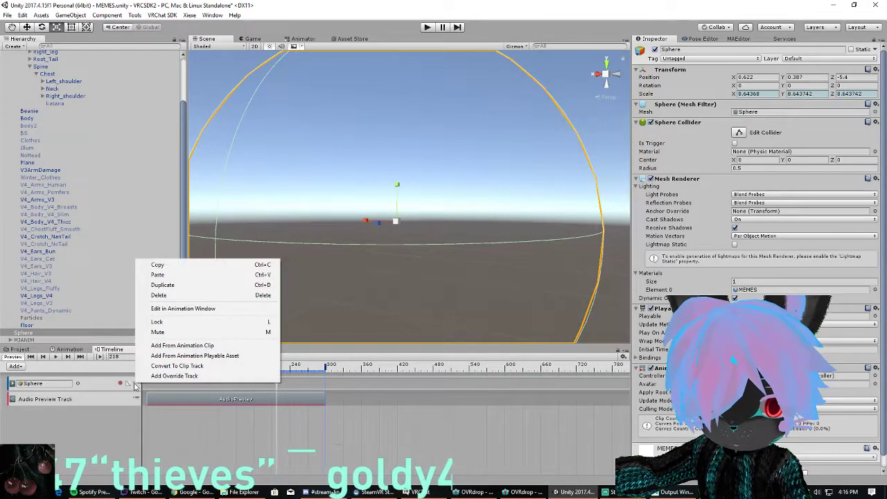
left_click(182, 309)
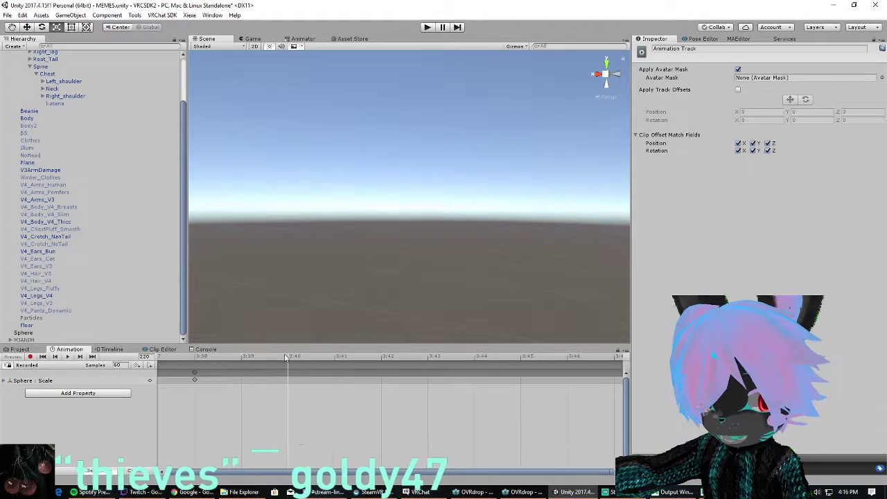
scroll(310, 367, "down", 5)
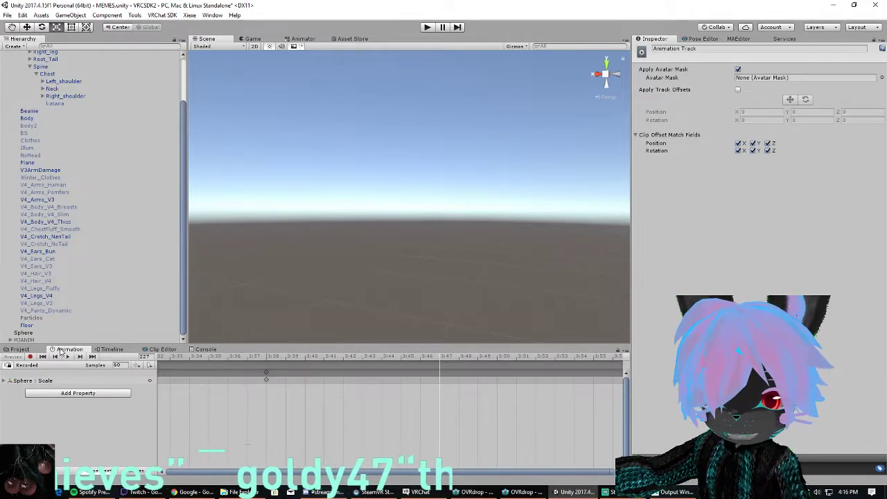
left_click(110, 350)
Show the Recorded clip stored under the MJSPHERETimeline asset in the MEMES folder and view its properties.
left_click(26, 351)
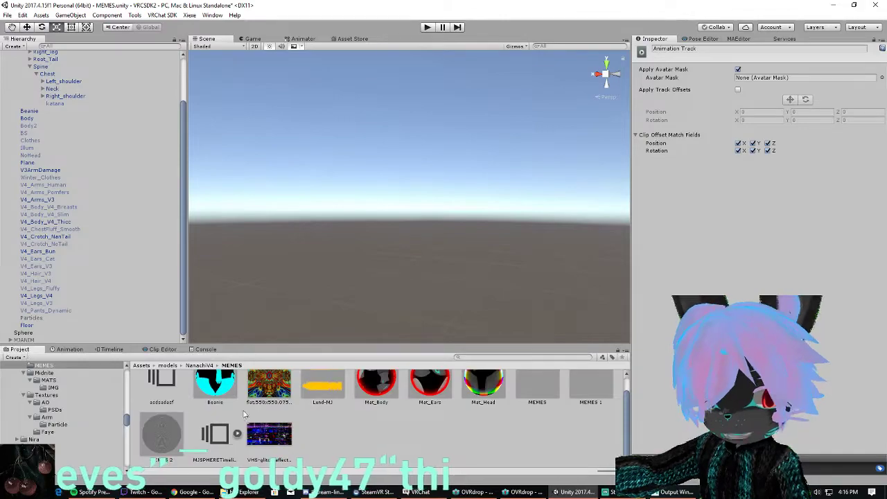
left_click(270, 435)
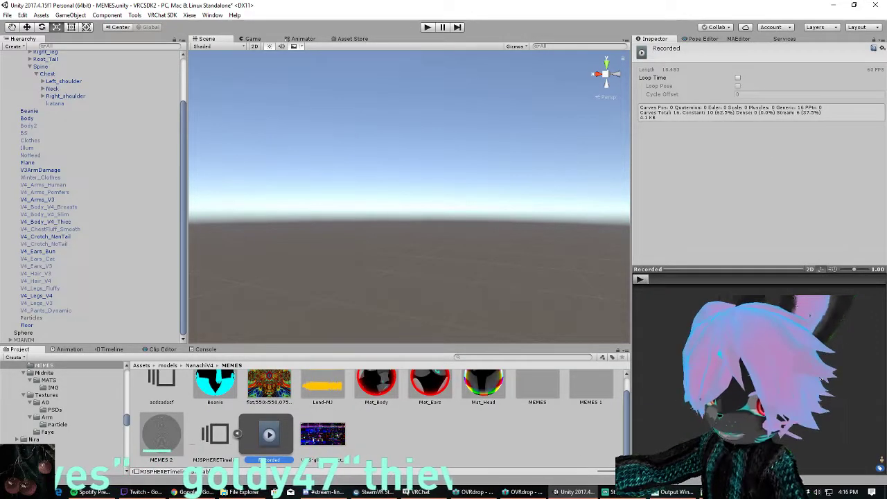
left_click(381, 446)
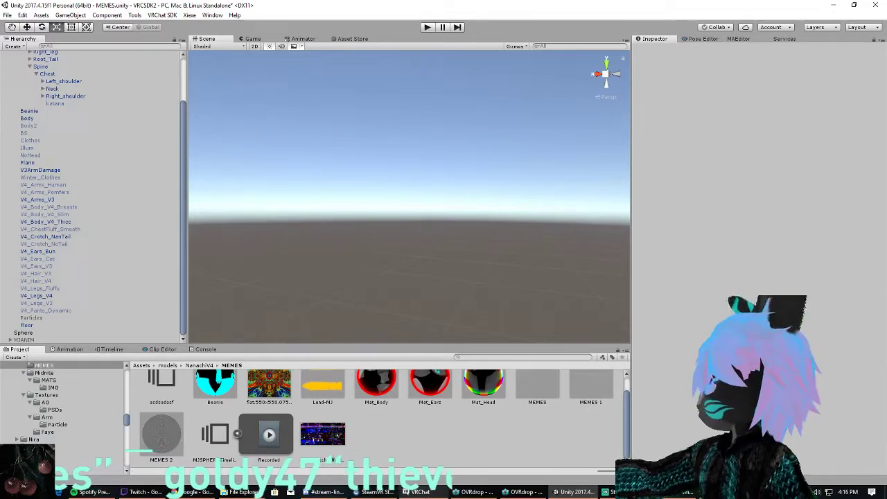